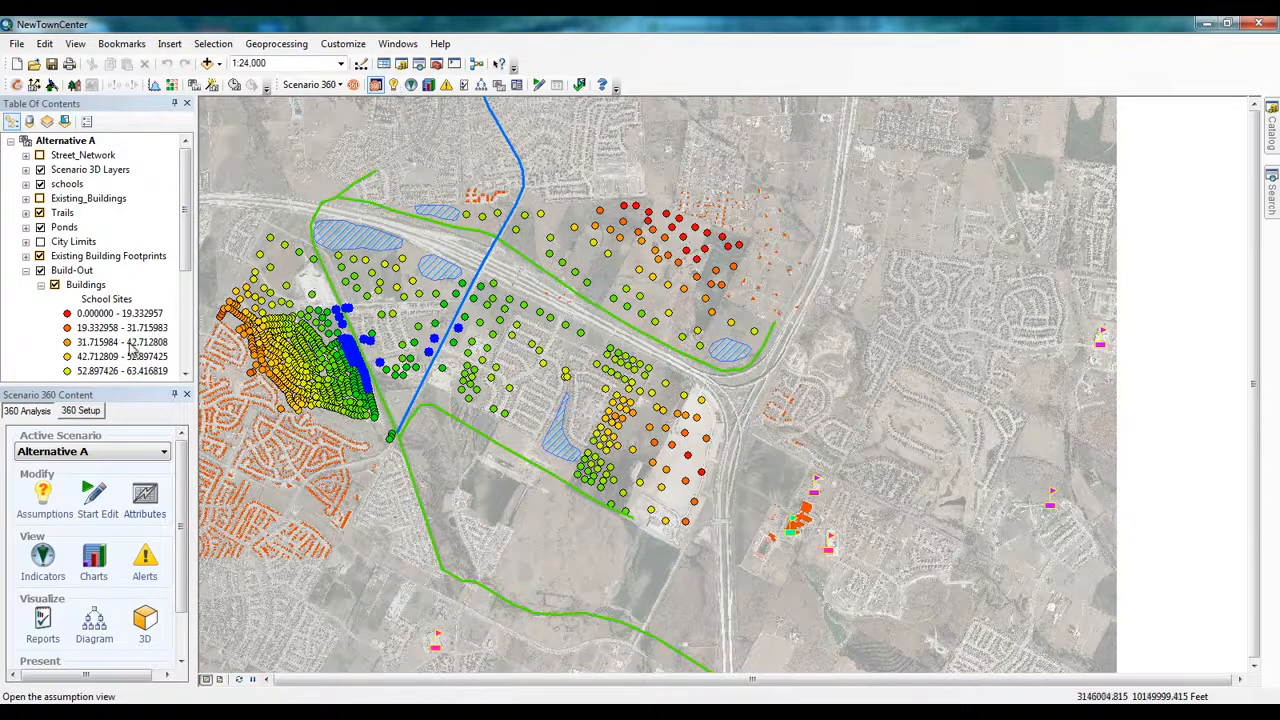
# Step: Open the assumptions view and set Valid Range Assumption to 49, Choice Assumption to B and Yes-No Assumption to No
pyautogui.click(39, 509)
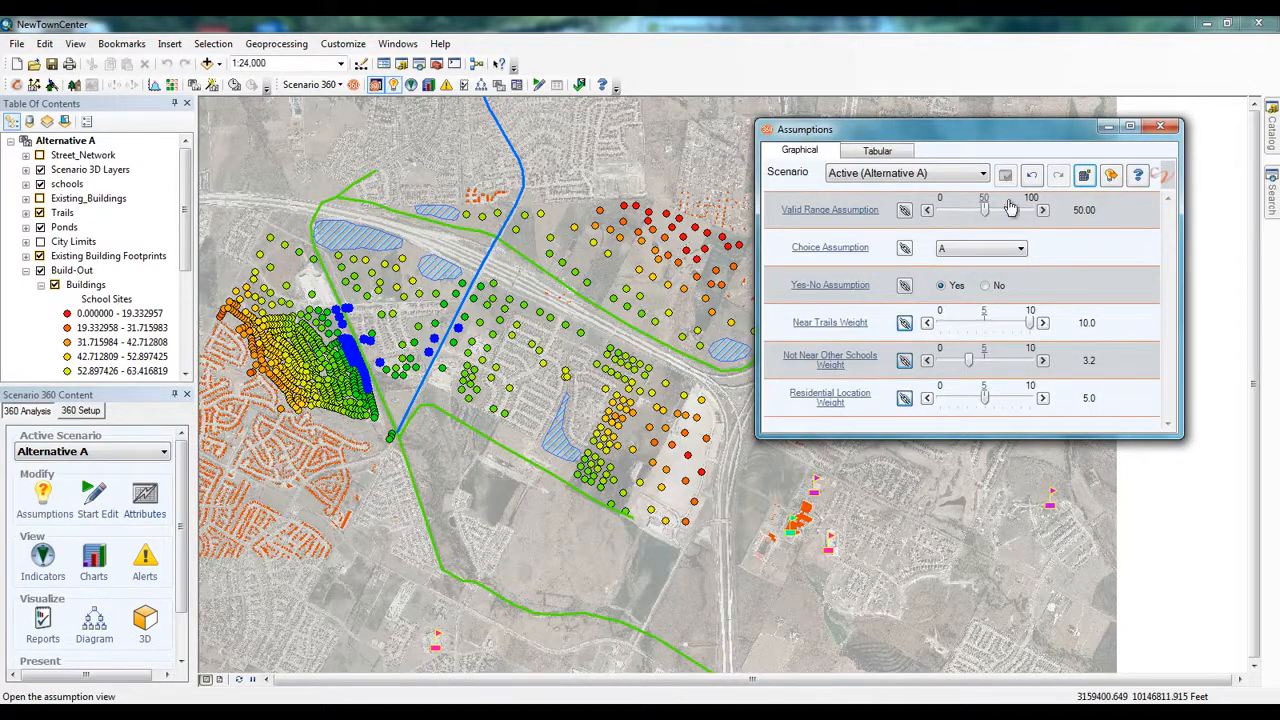
pyautogui.moveTo(986, 216)
pyautogui.mouseDown()
pyautogui.moveTo(1002, 216)
pyautogui.moveTo(984, 216)
pyautogui.mouseUp()
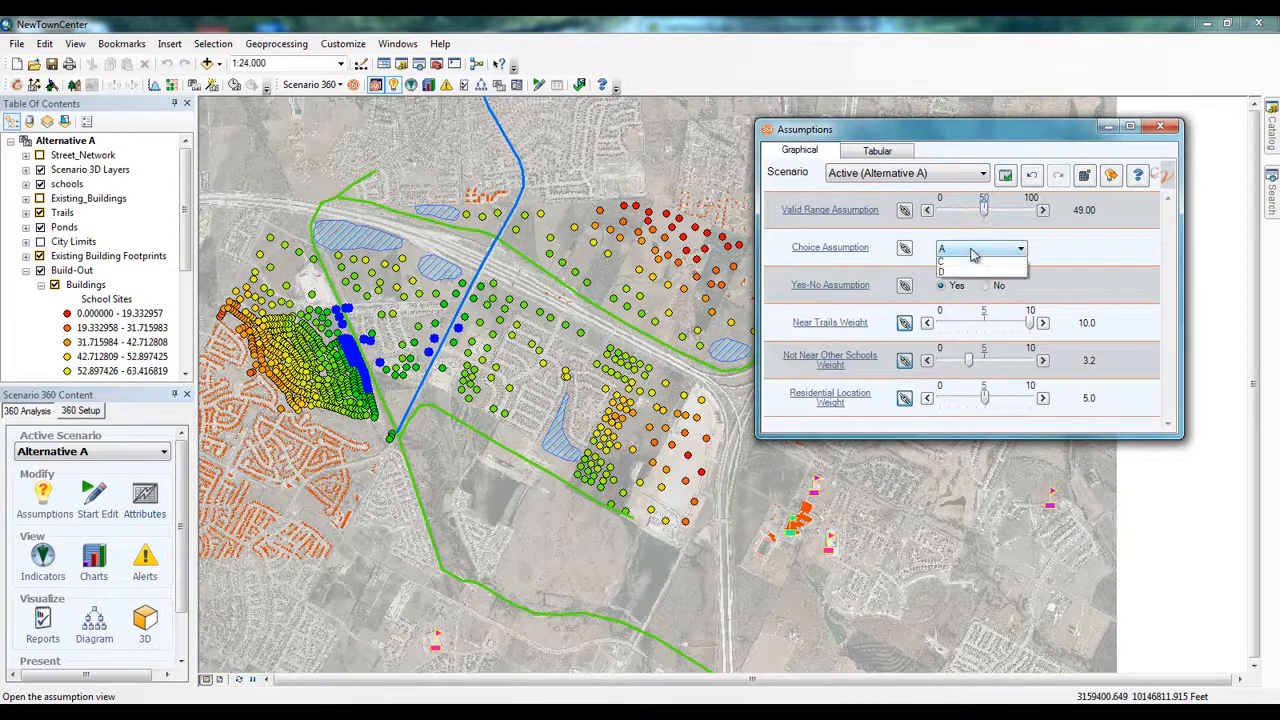
pyautogui.click(980, 250)
pyautogui.click(975, 273)
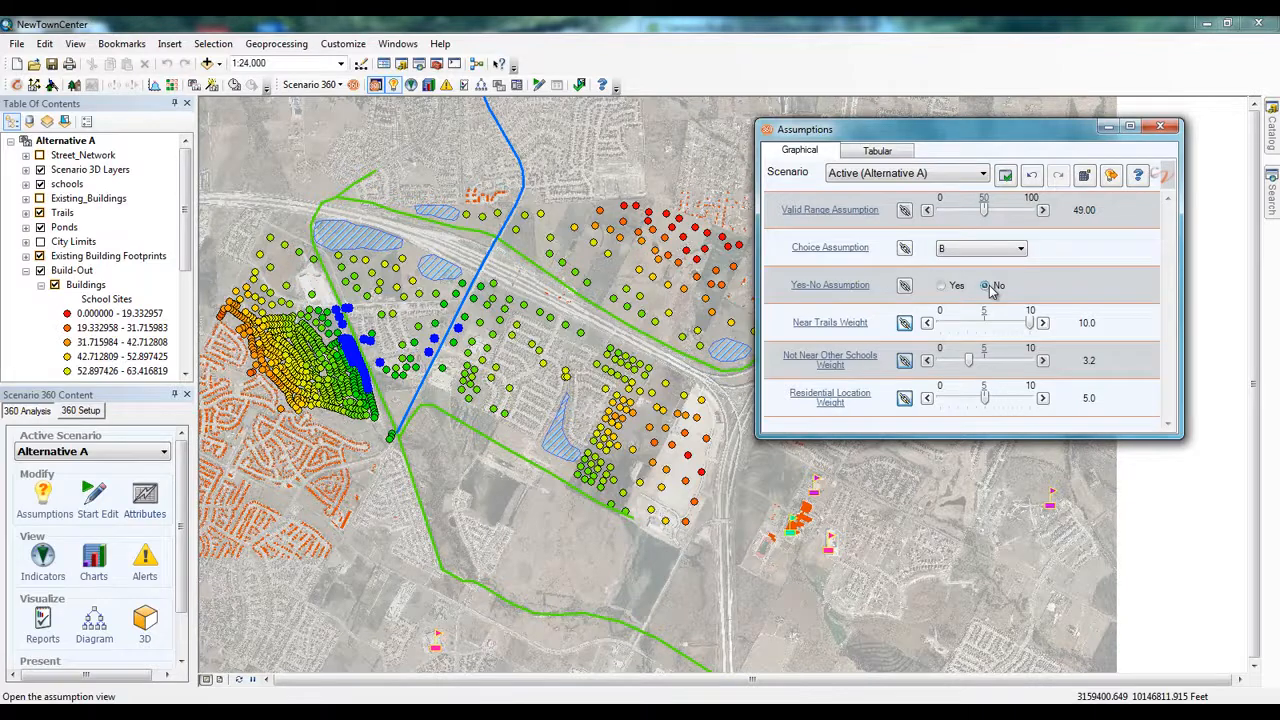
pyautogui.click(988, 287)
# Step: Examine the information on the Near Trails Weight assumption, and check the available scenarios while keeping Active (Alternative A)
pyautogui.click(848, 328)
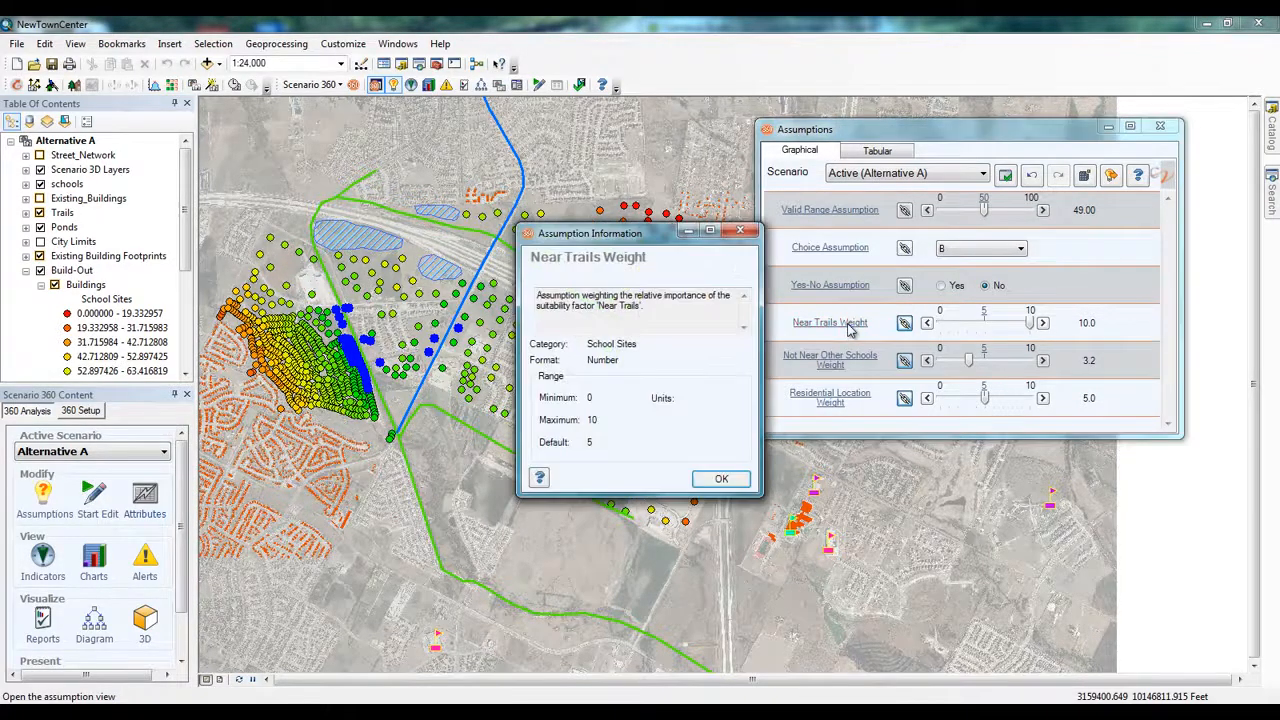
pyautogui.click(721, 480)
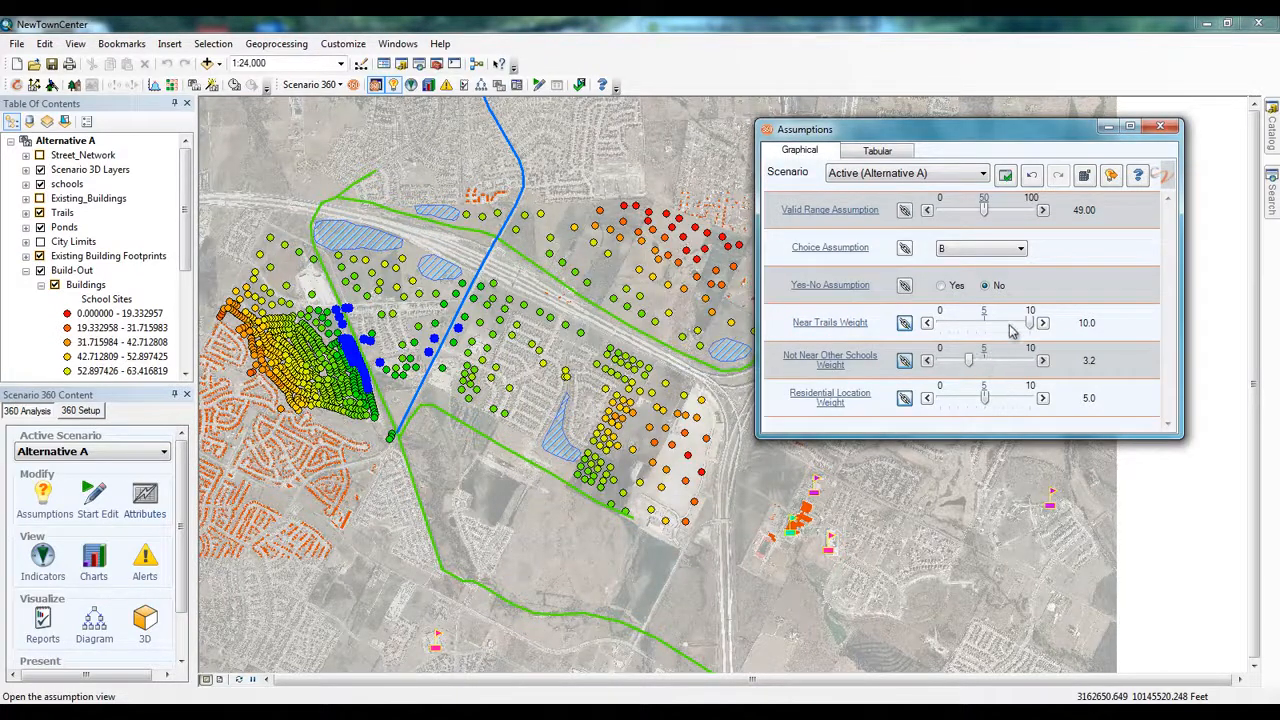
pyautogui.click(983, 176)
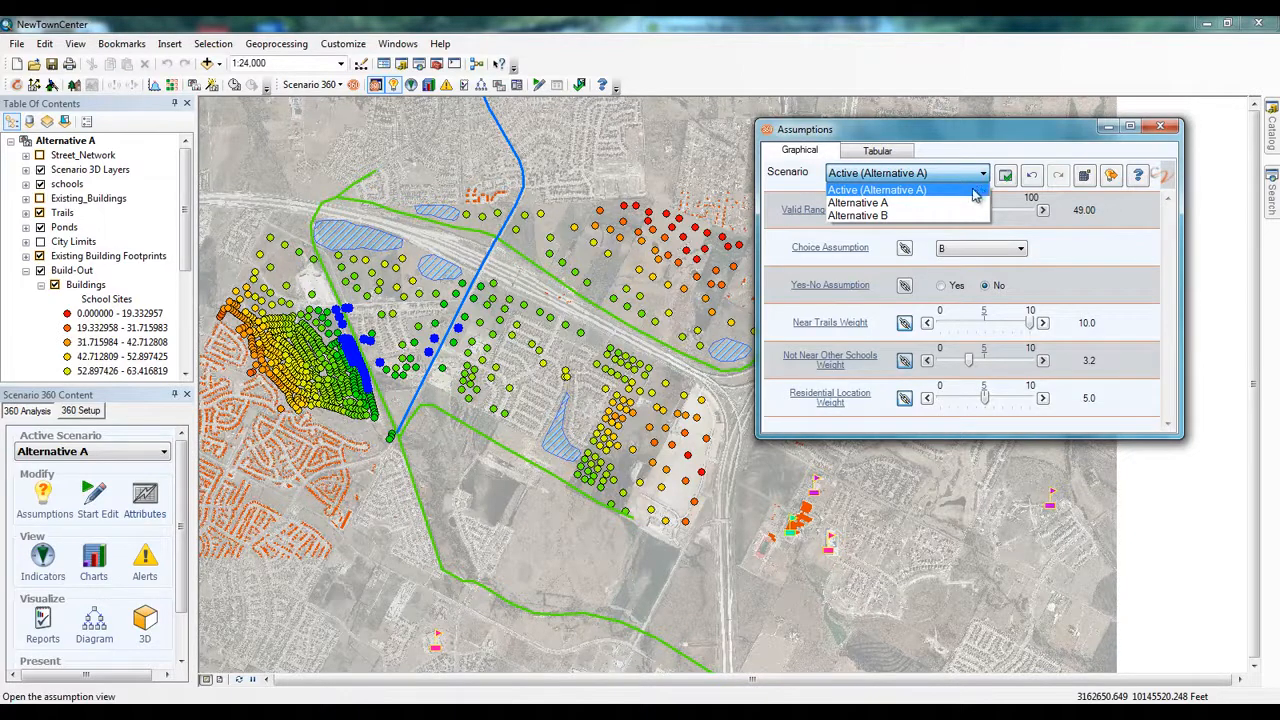
pyautogui.click(975, 192)
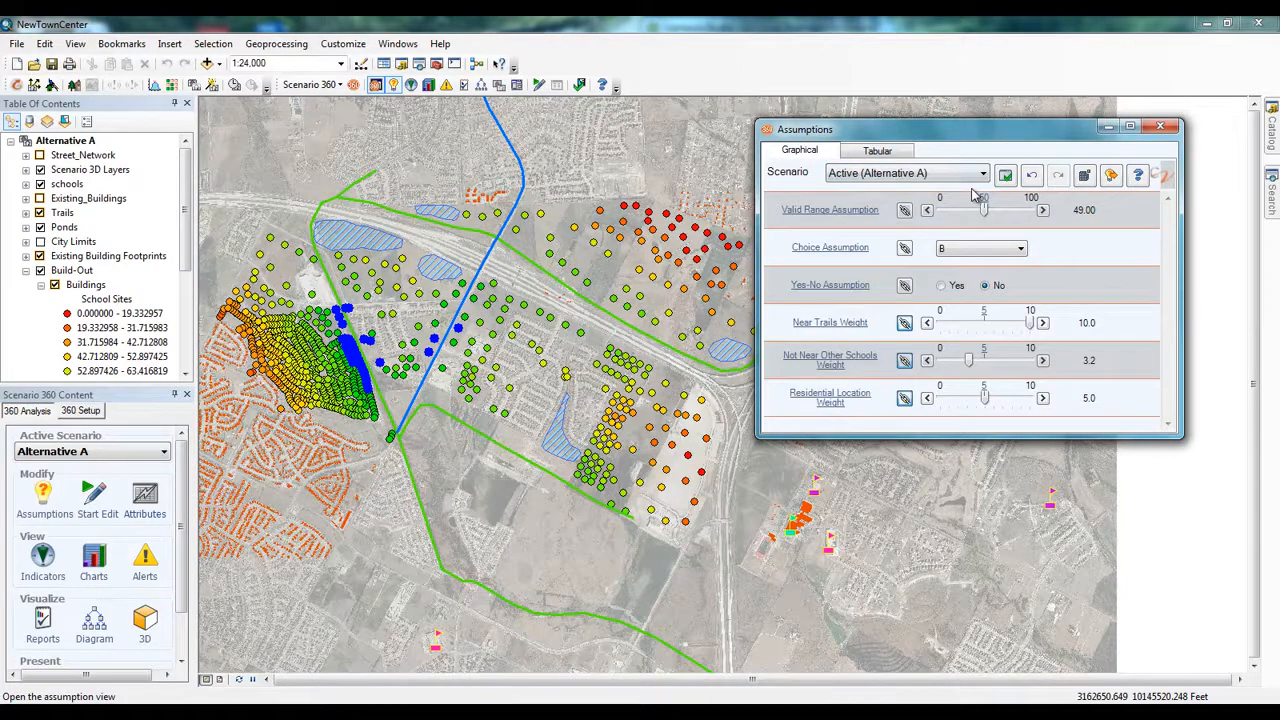
# Step: Lower the Near Trails Weight to 9.8 and raise it back to 10.0, and undo the assumption changes
pyautogui.click(903, 324)
pyautogui.moveTo(1033, 325)
pyautogui.mouseDown()
pyautogui.moveTo(1010, 322)
pyautogui.moveTo(1032, 322)
pyautogui.mouseUp()
pyautogui.click(927, 325)
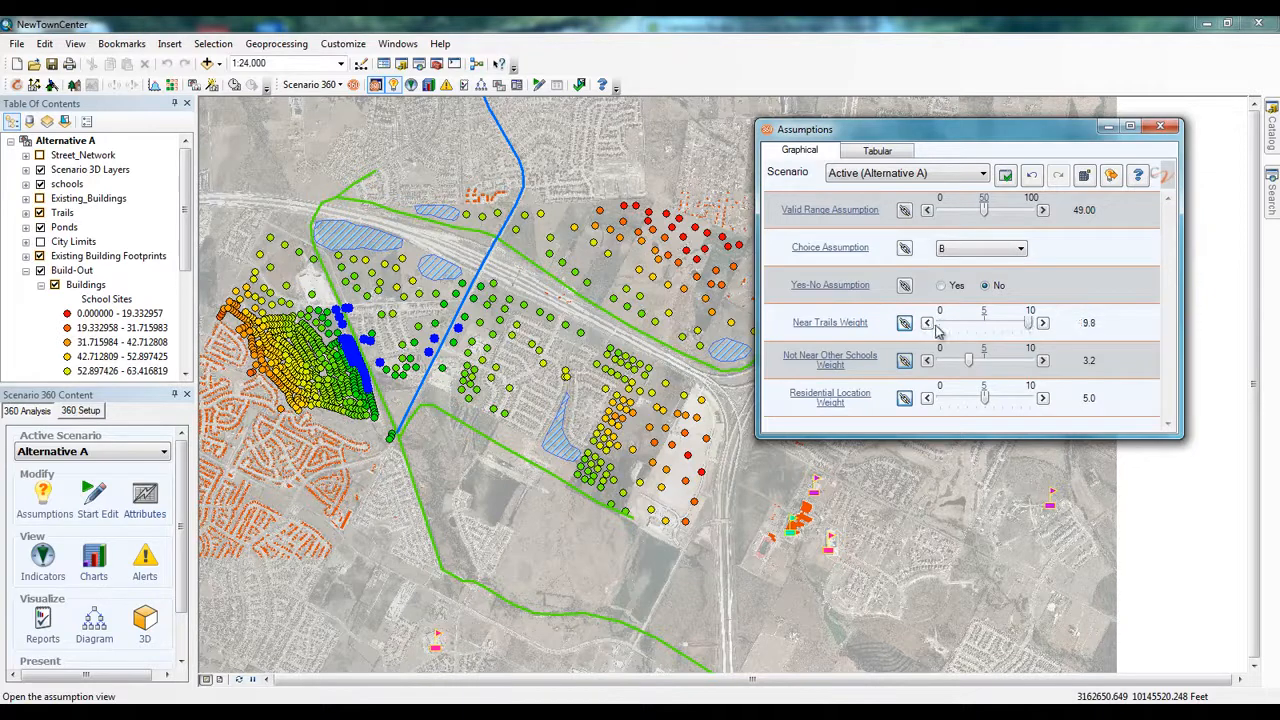
pyautogui.click(1042, 324)
pyautogui.rightClick(1008, 327)
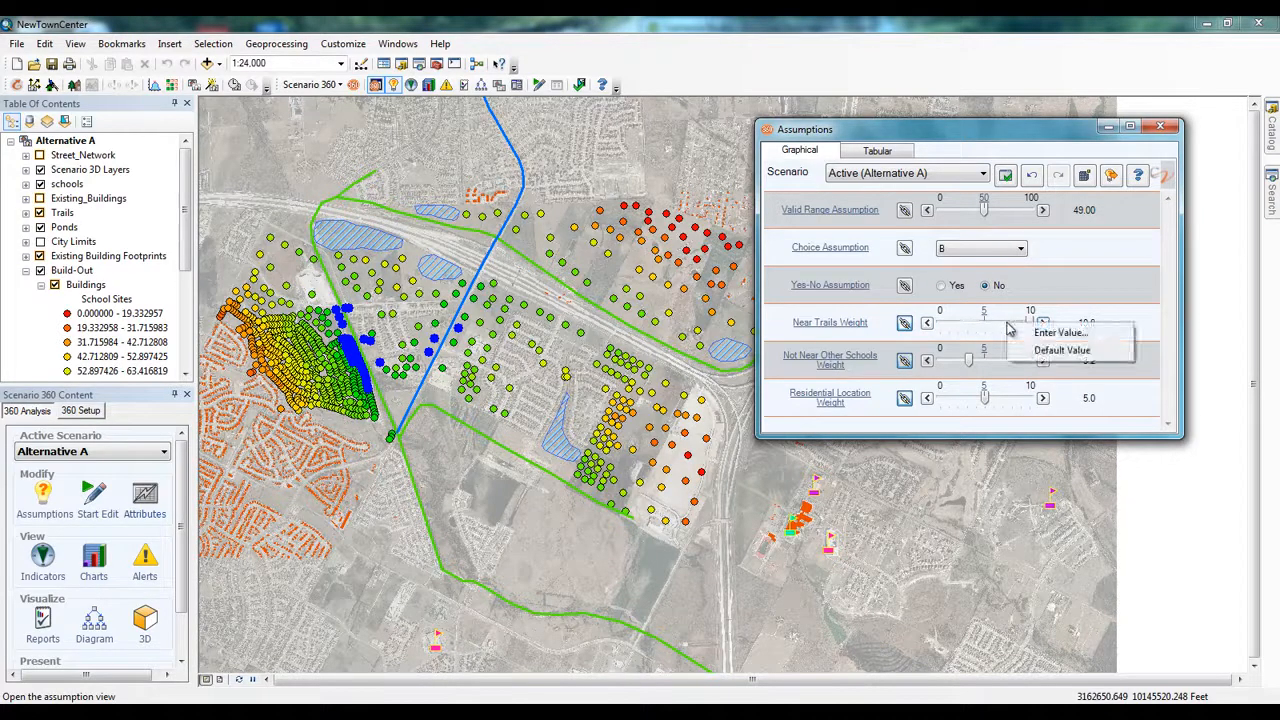
pyautogui.click(1016, 333)
pyautogui.click(1052, 323)
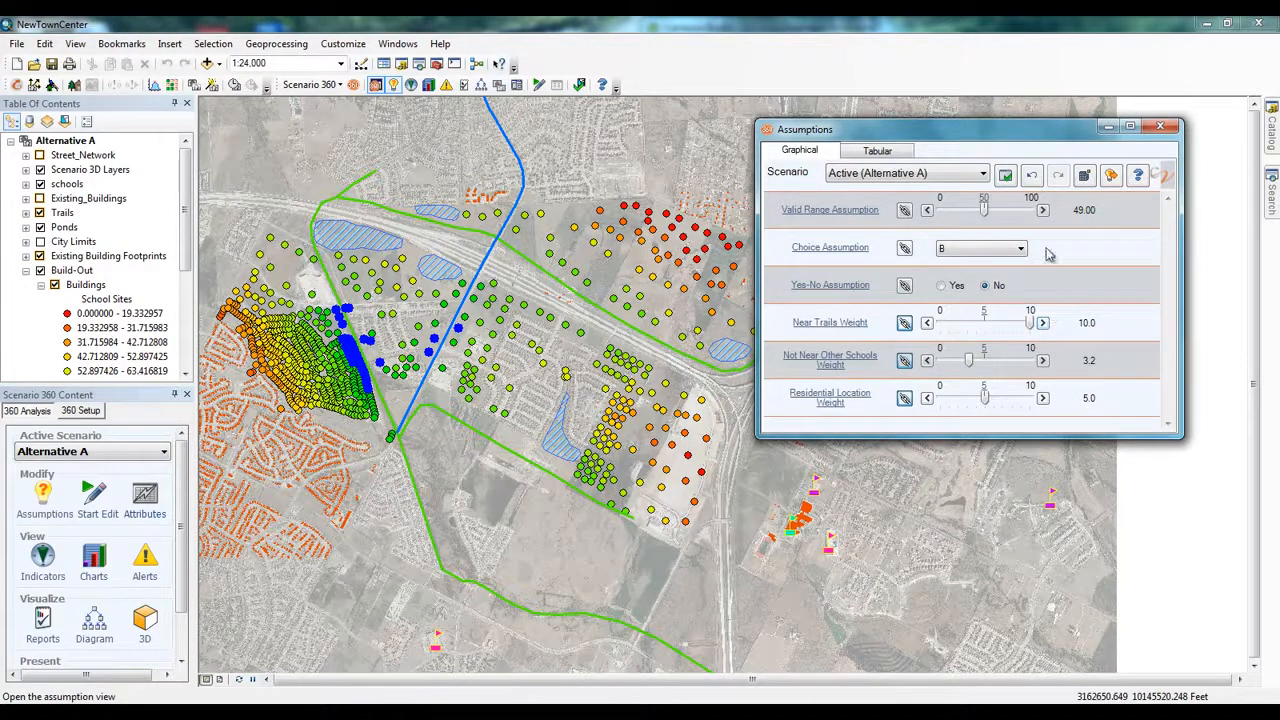
pyautogui.click(1033, 177)
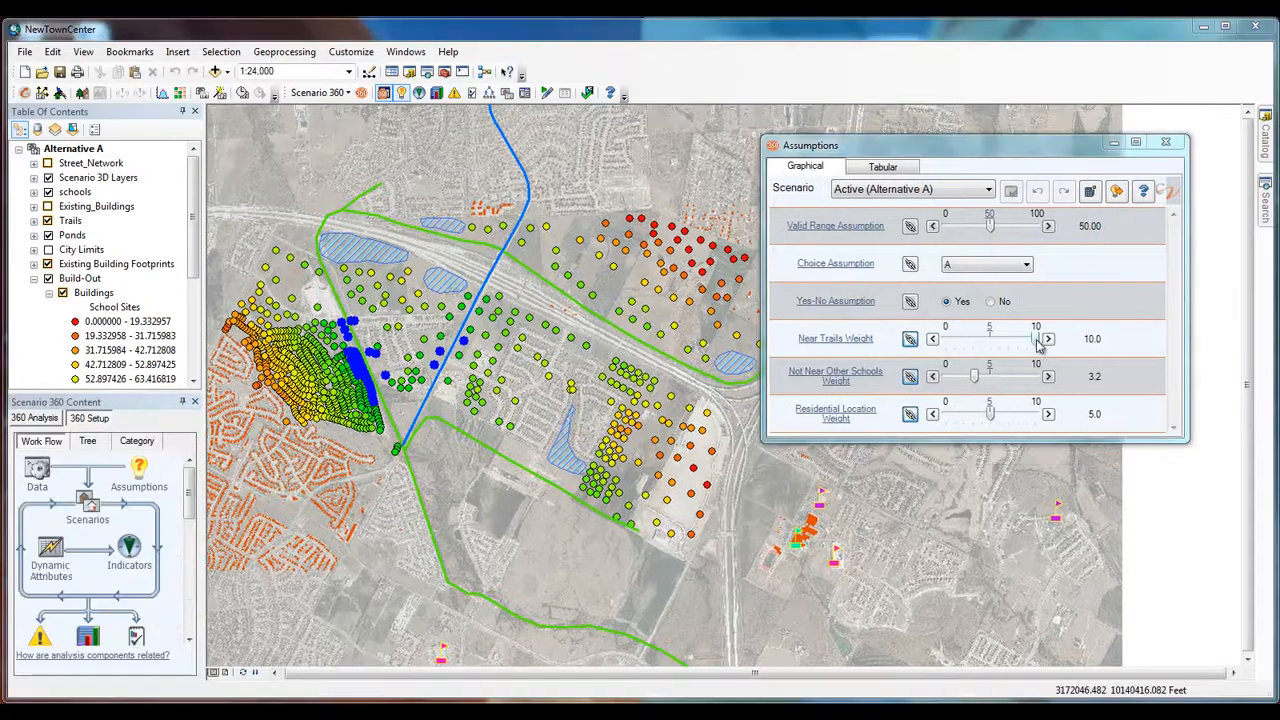
# Step: Set Near Trails Weight to 4.6, Not Near Other Schools Weight to 6.8 and Residential Location Weight to 3.5, and apply them
pyautogui.moveTo(1031, 322); pyautogui.dragTo(981, 322)
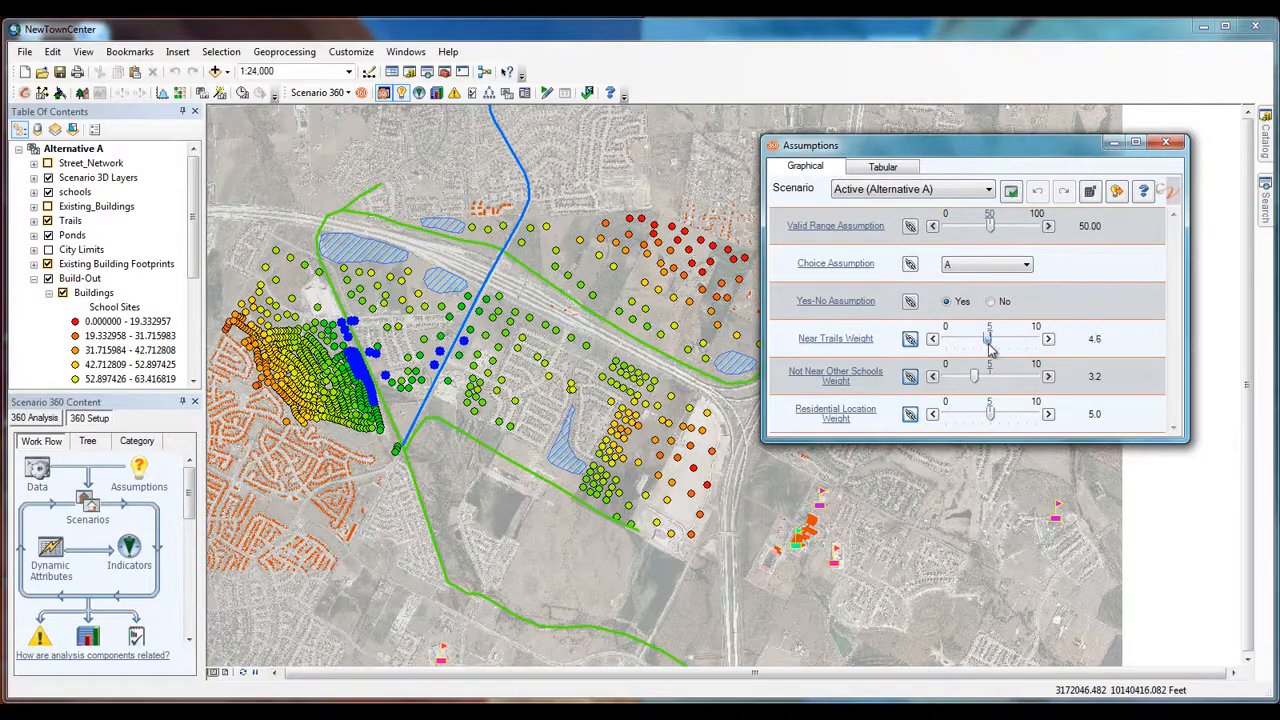
pyautogui.moveTo(973, 376); pyautogui.dragTo(982, 420)
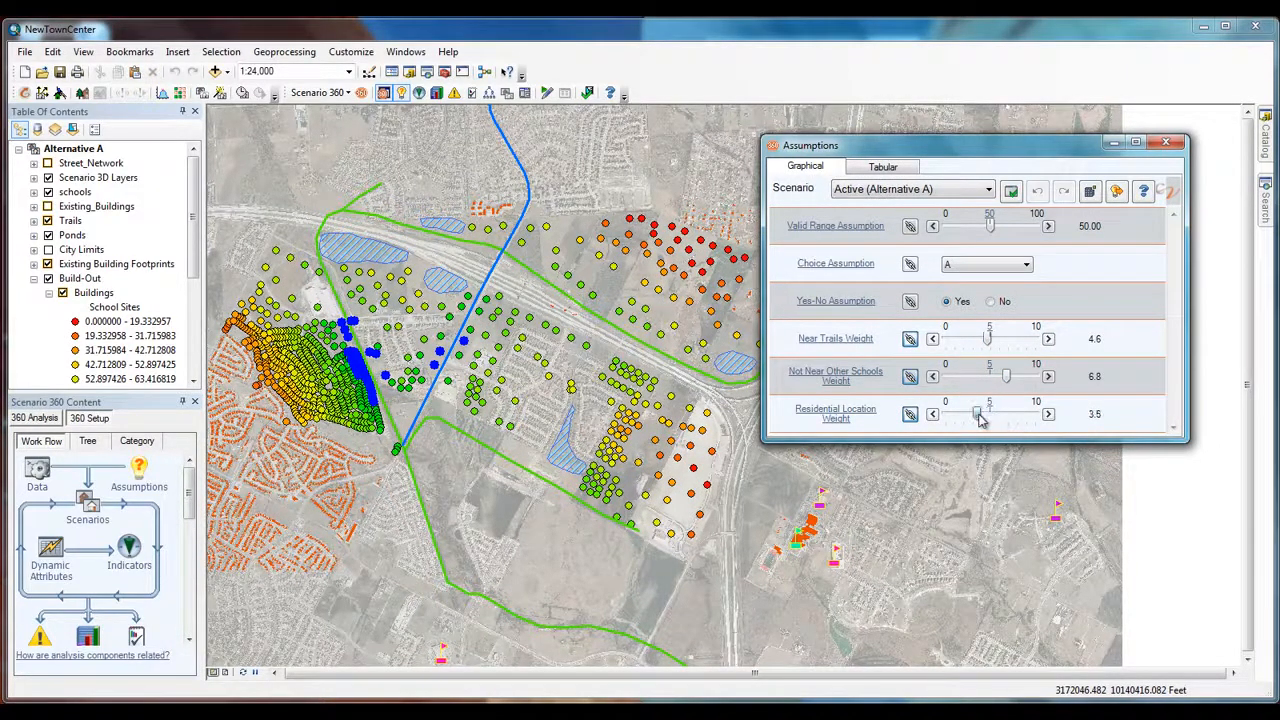
pyautogui.click(1011, 190)
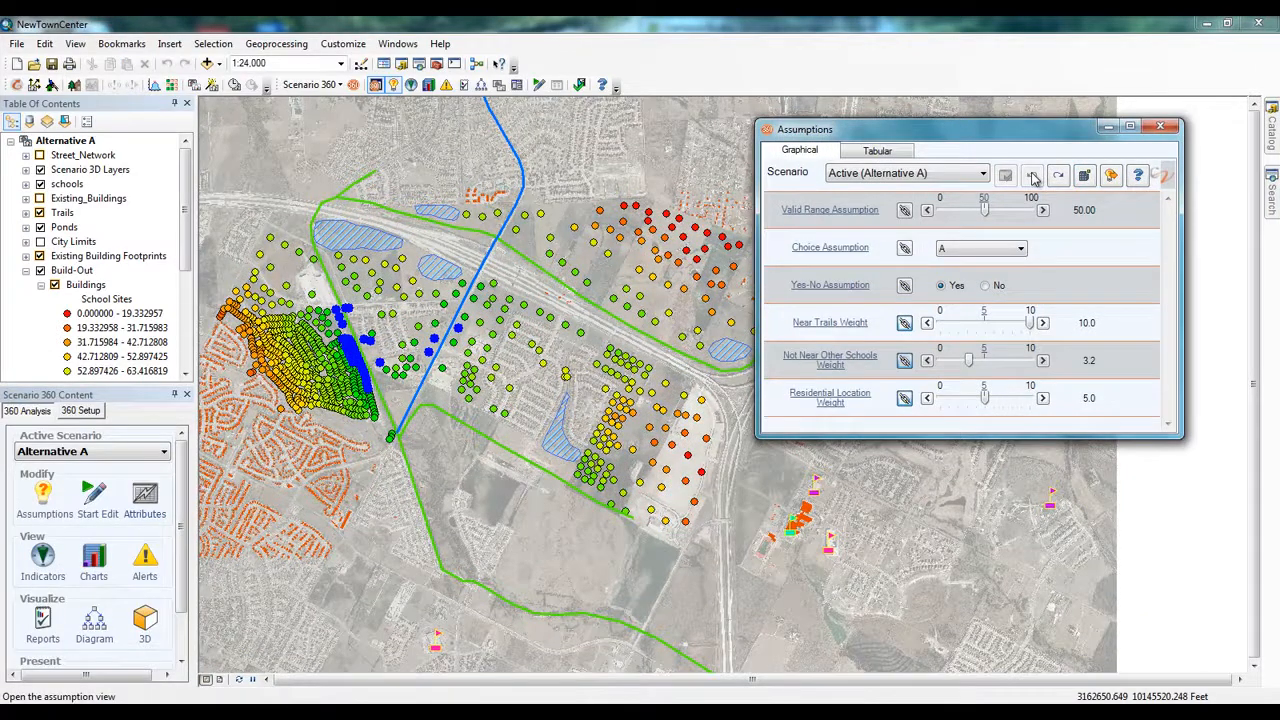
# Step: Show the assumptions as a table and change Alternative A's Valid Range Assumption to 5
pyautogui.click(888, 157)
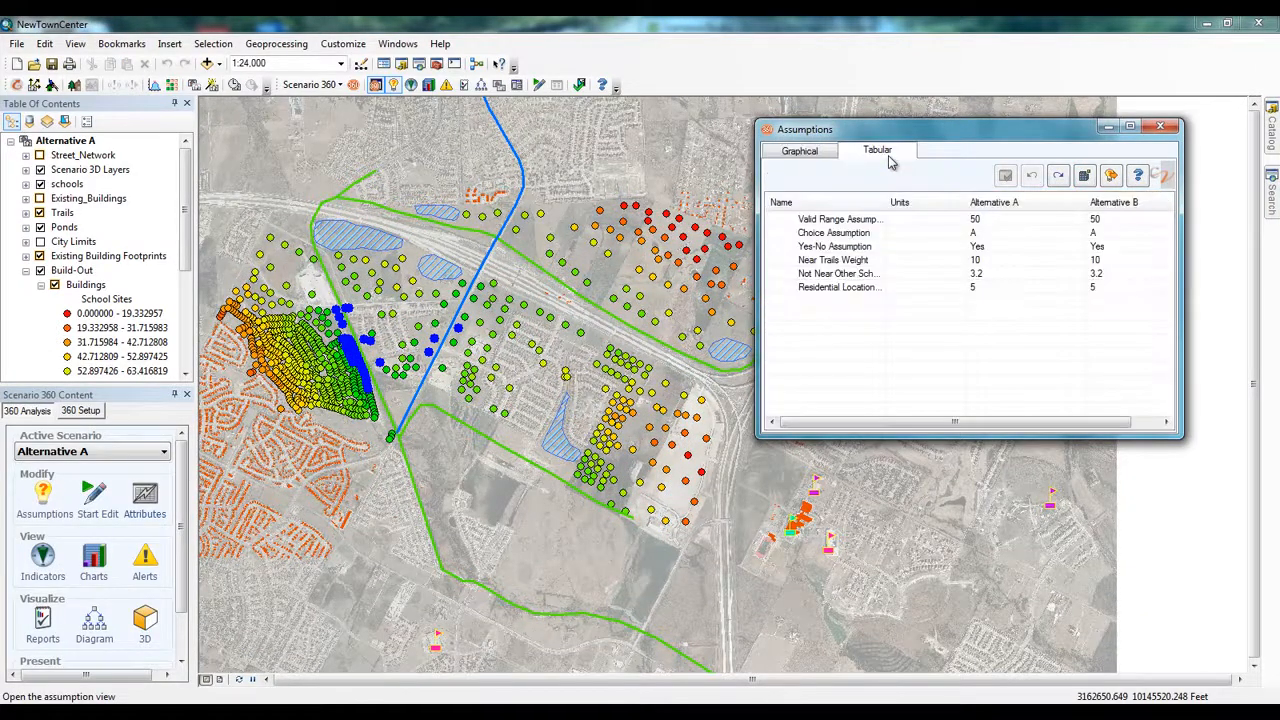
pyautogui.click(972, 218)
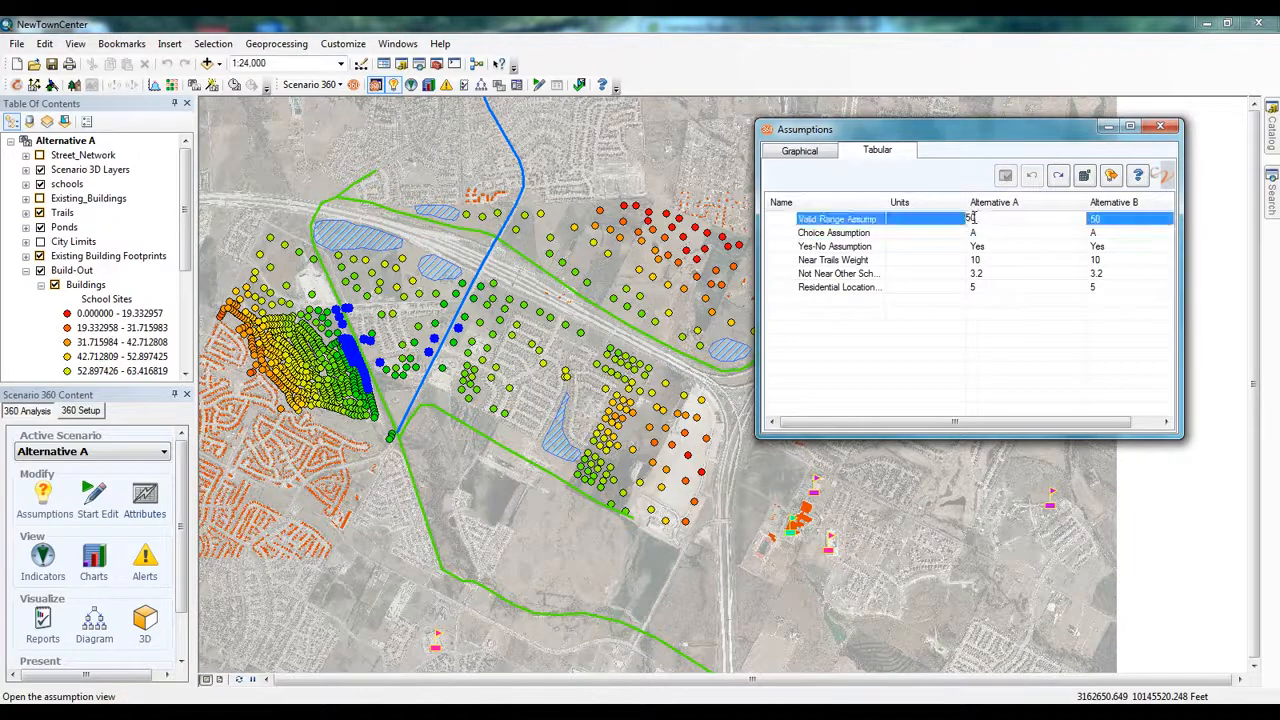
pyautogui.click(974, 218)
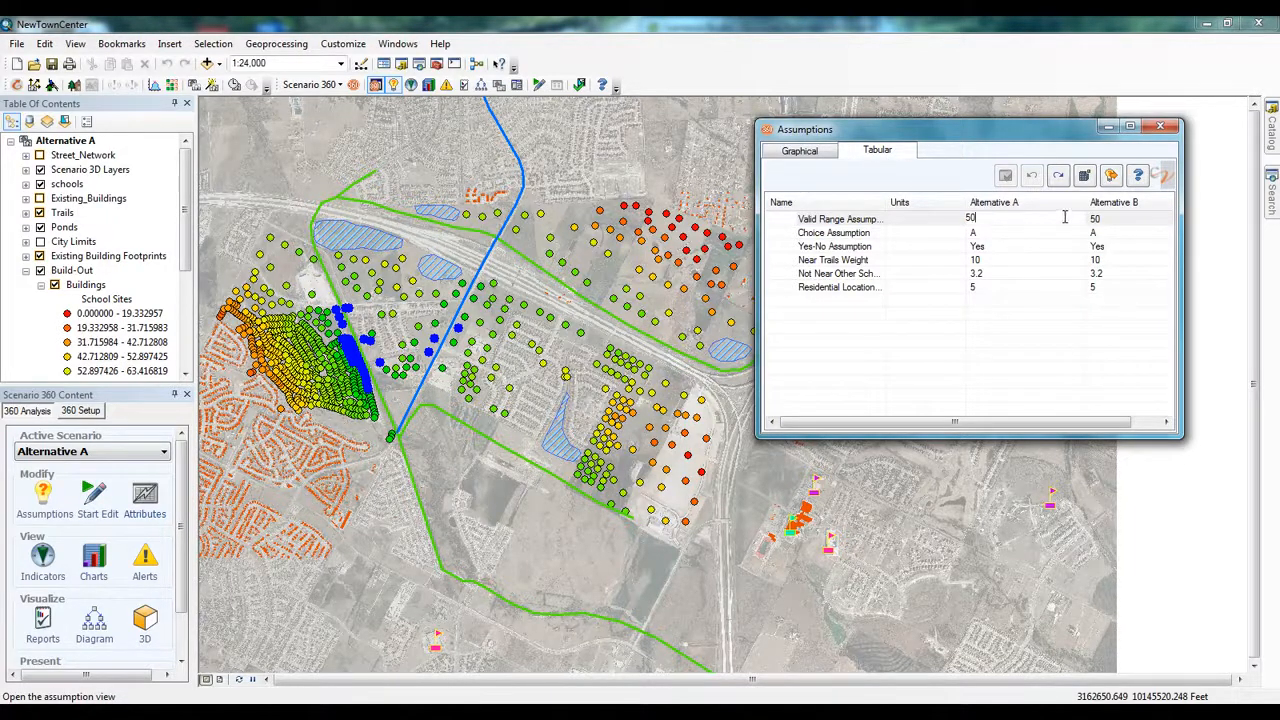
pyautogui.press('BackSpace')
# Step: Organize the displayed assumptions by including TimeScope Time and moving it up two places, above Not Near Other Schools Weight
pyautogui.click(1084, 177)
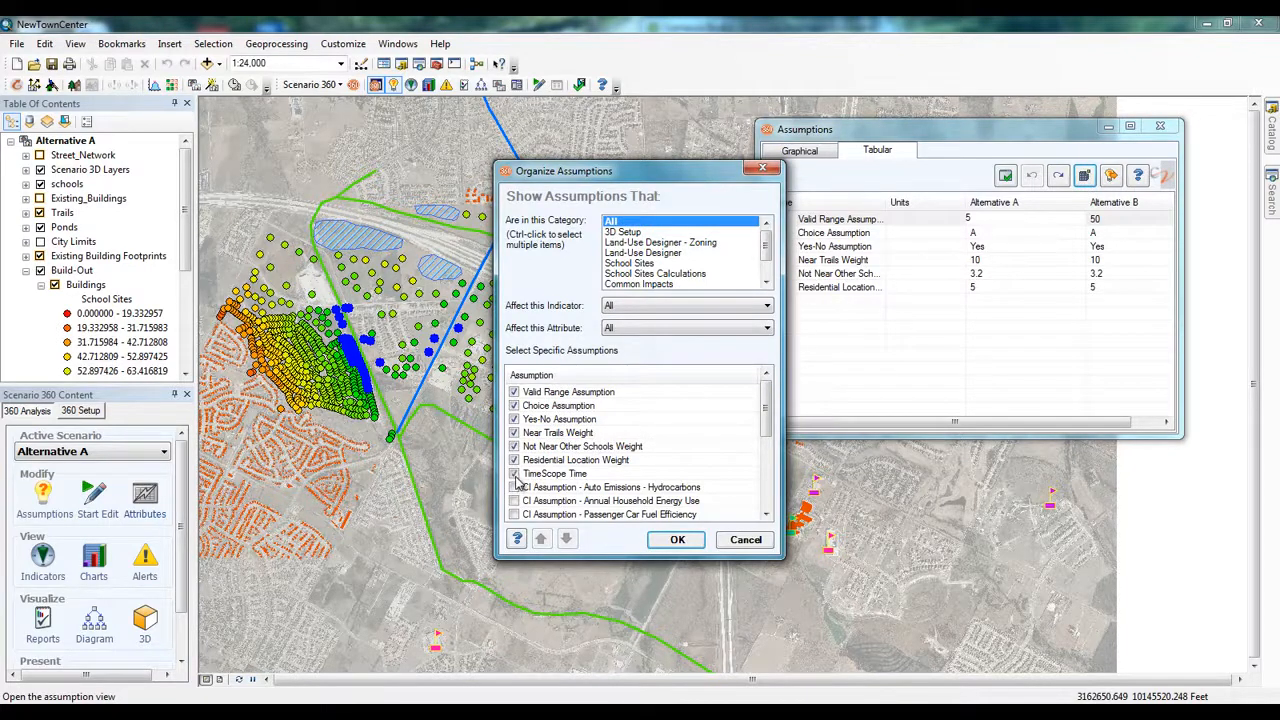
pyautogui.click(560, 474)
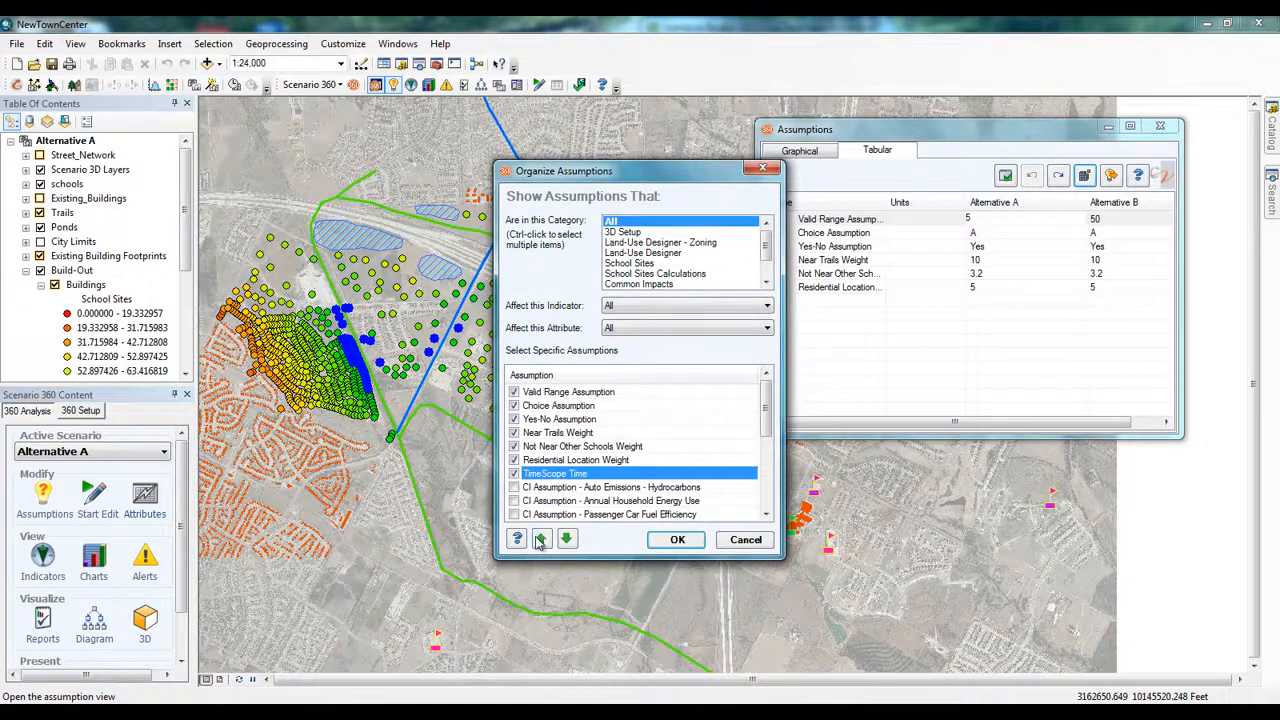
pyautogui.click(540, 539)
pyautogui.click(540, 539)
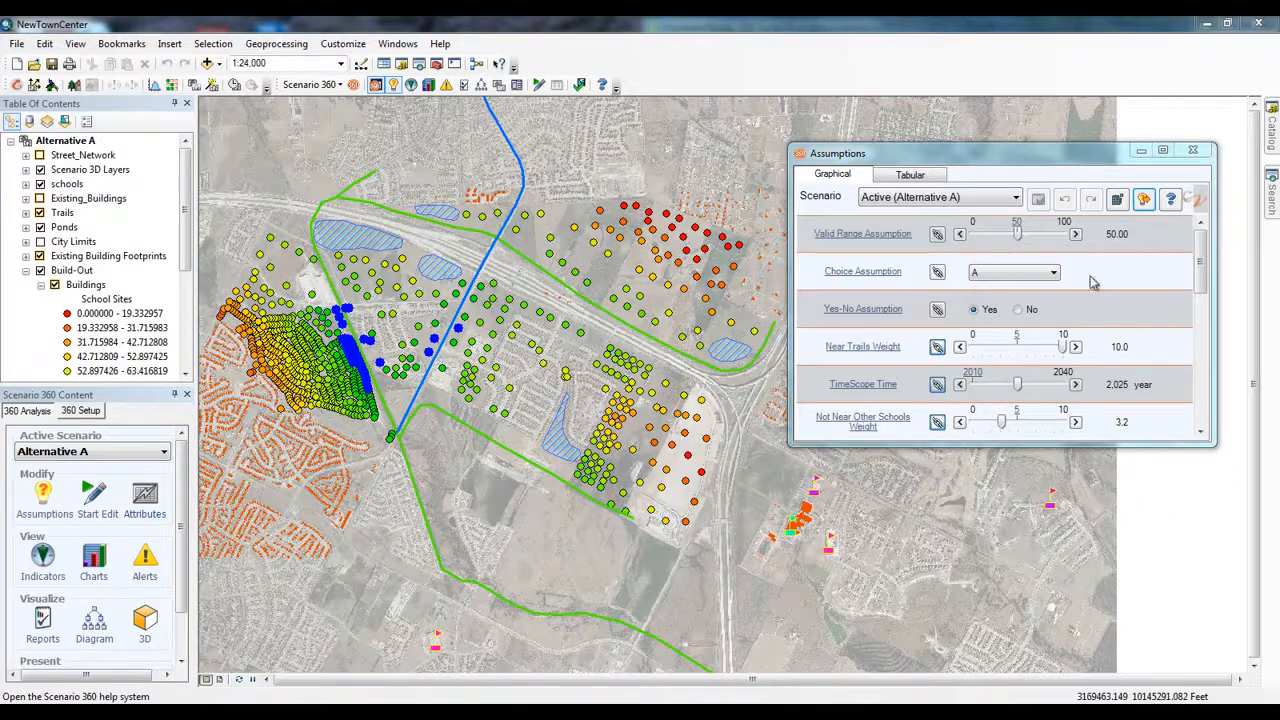
# Step: Start exporting the assumptions as Assumptions.csv, review the exported table in Excel, and cancel the export
pyautogui.click(1145, 200)
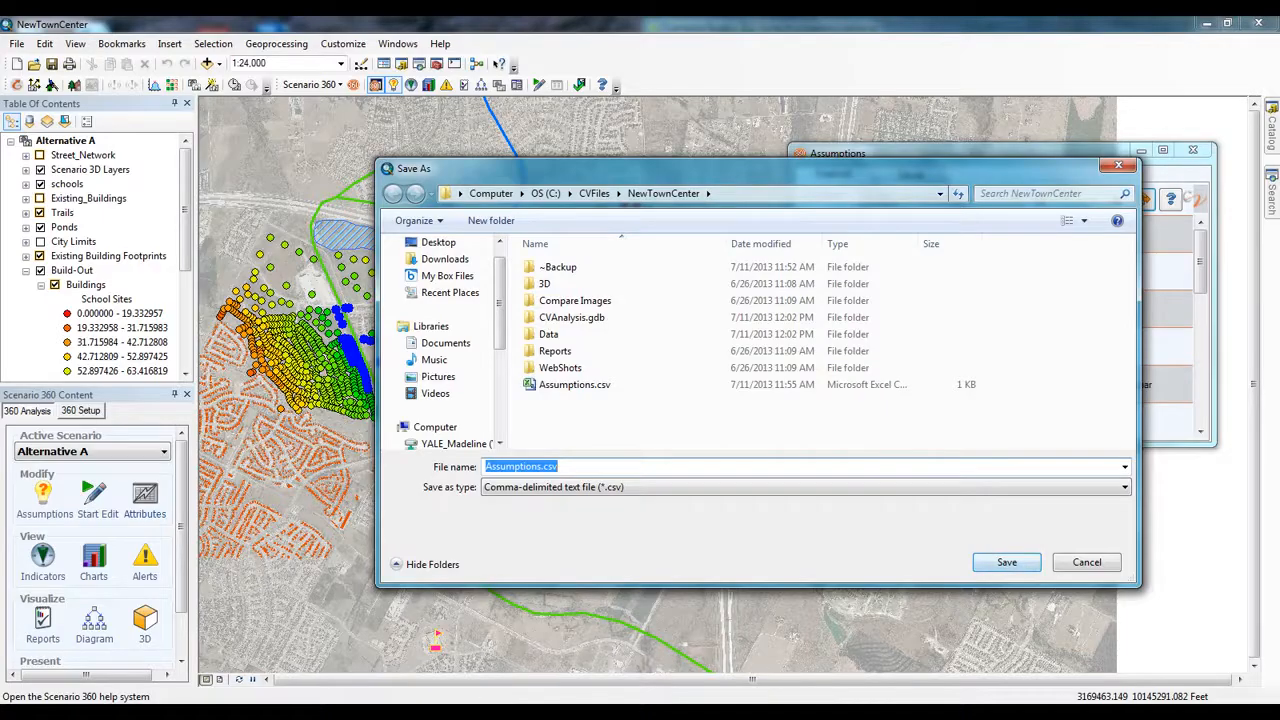
pyautogui.press('Return')
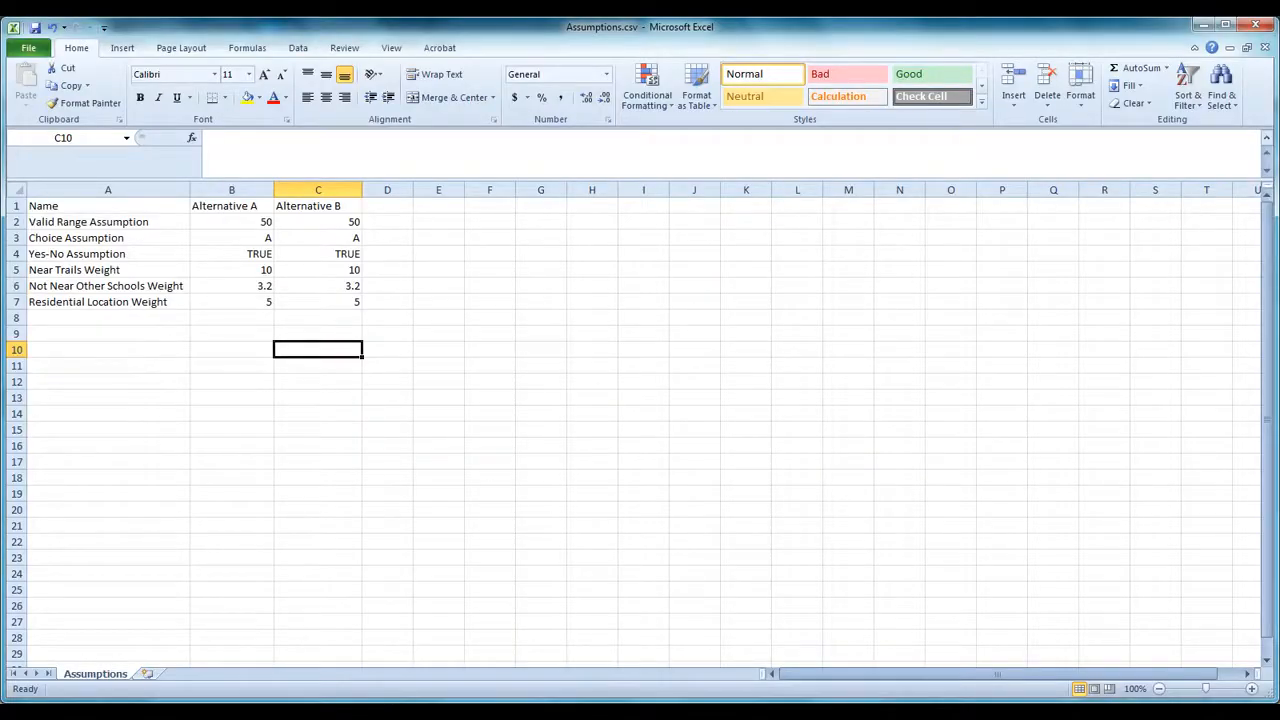
pyautogui.click(1206, 25)
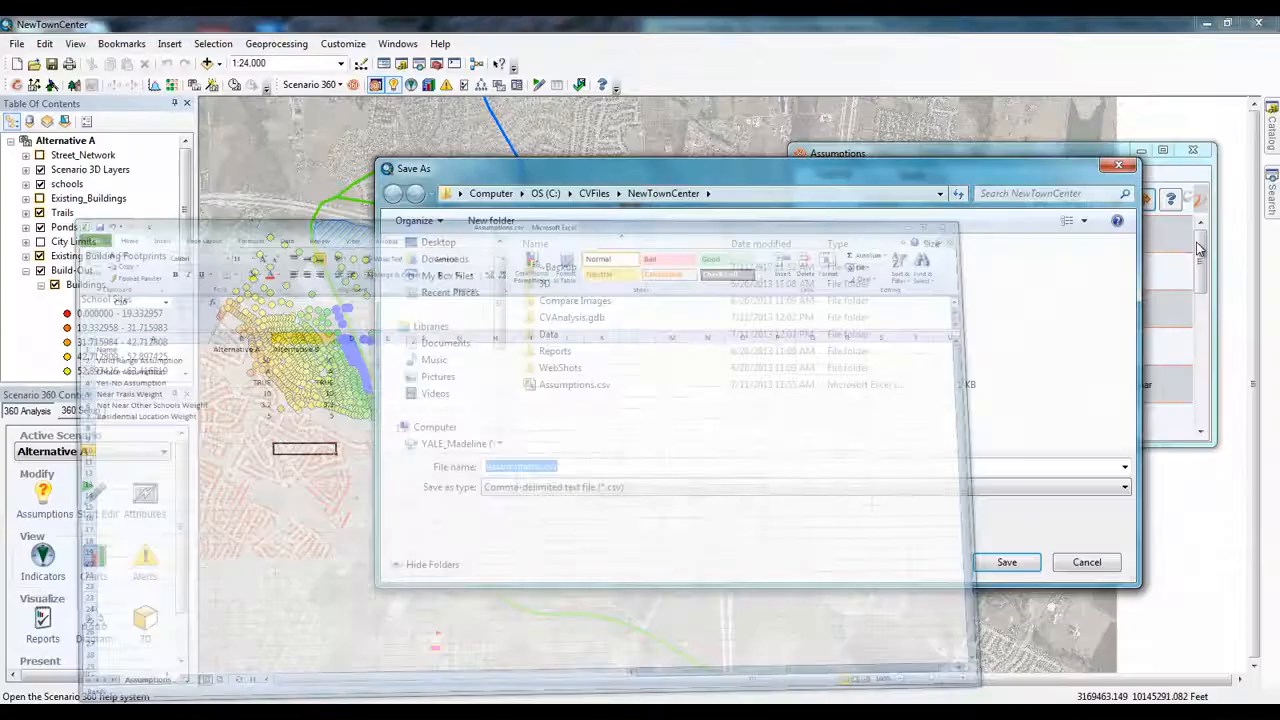
pyautogui.click(1086, 562)
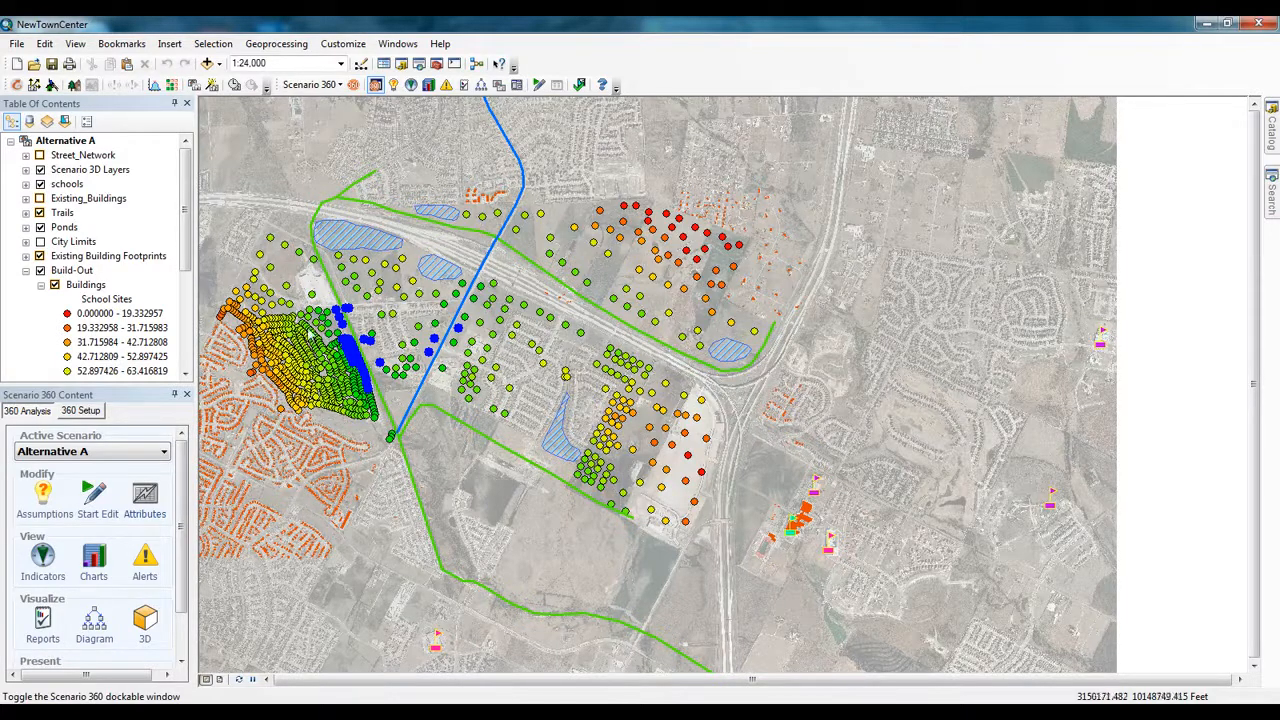
# Step: In the analysis setup, examine the properties and valid values of the Auto Emissions - Hydrocarbons assumption
pyautogui.click(88, 411)
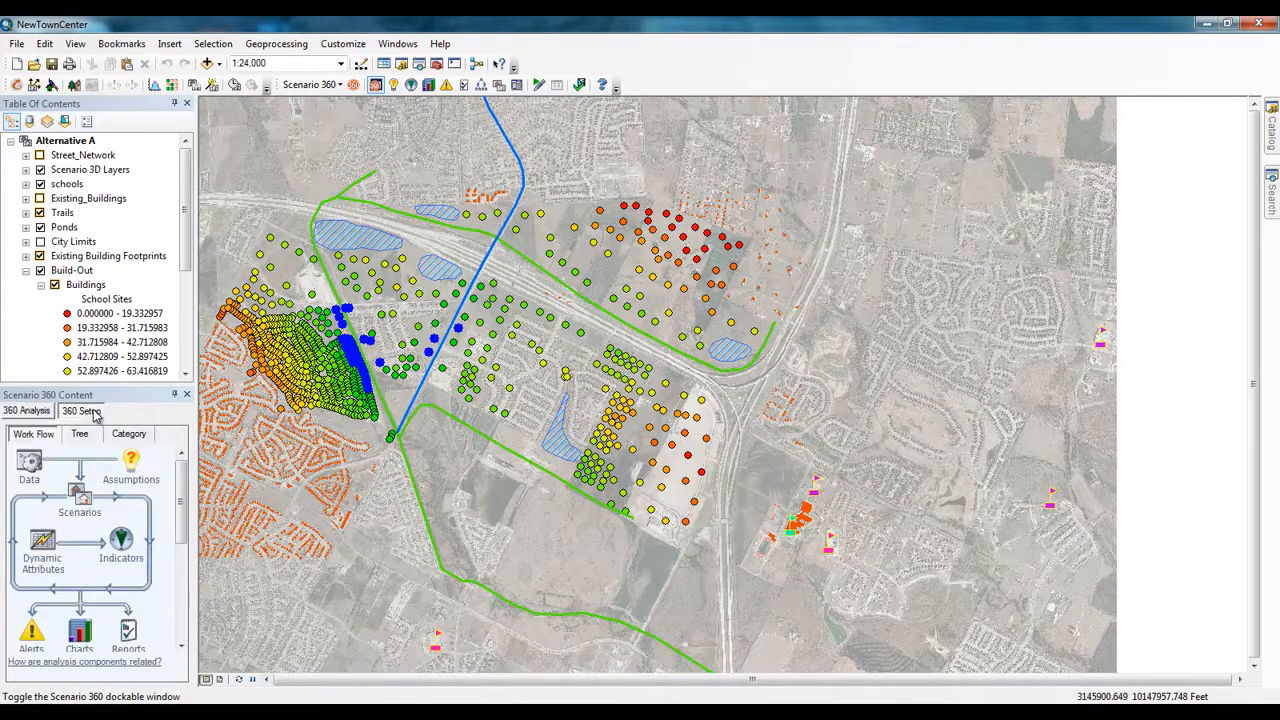
pyautogui.click(128, 465)
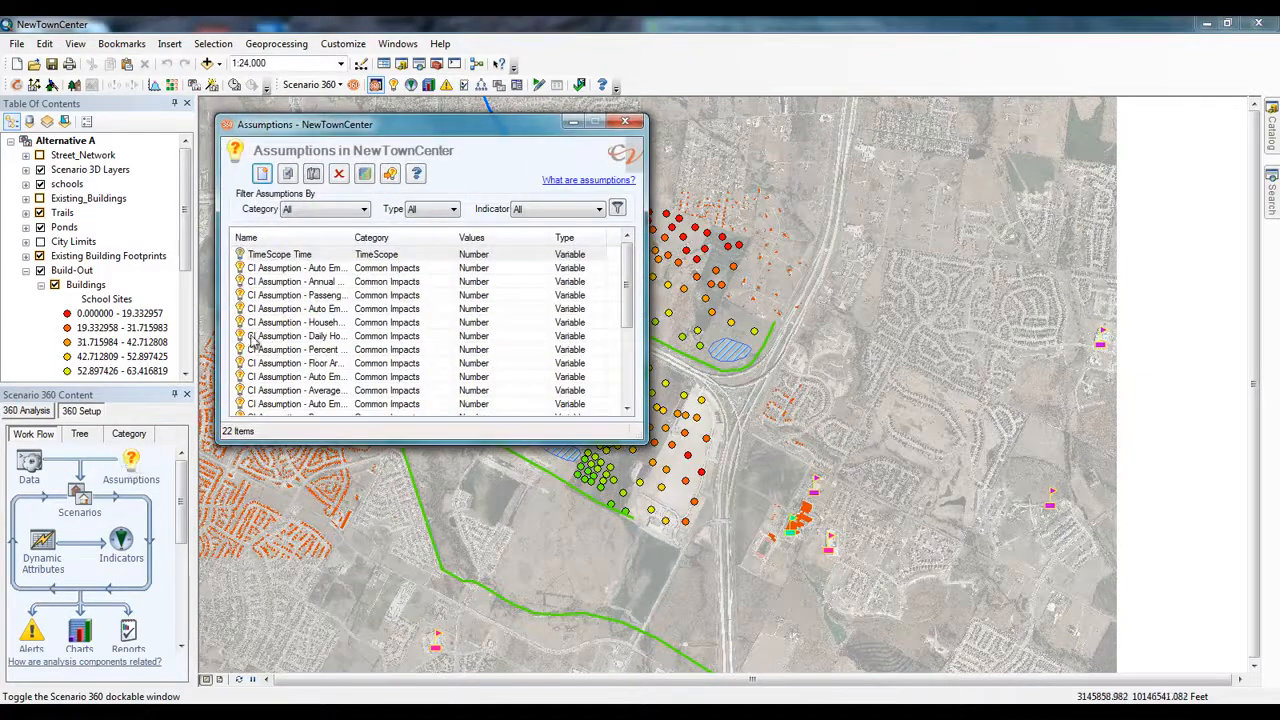
pyautogui.click(296, 268)
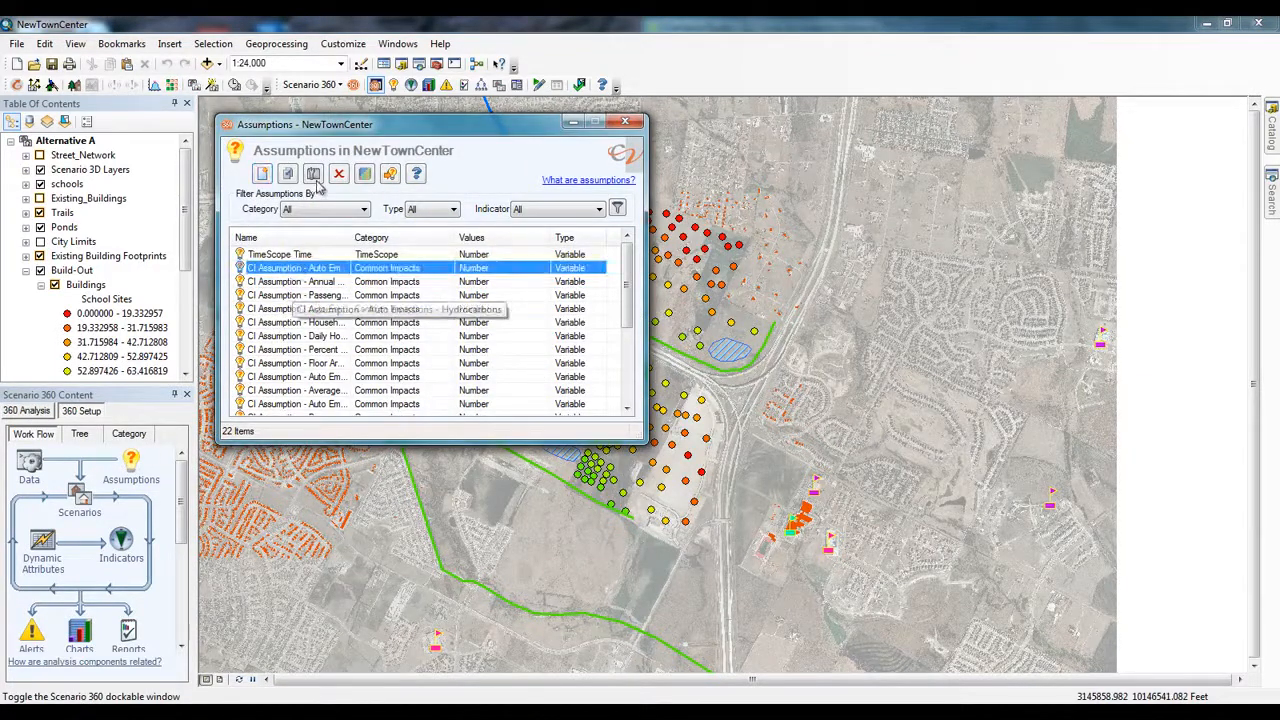
pyautogui.click(313, 175)
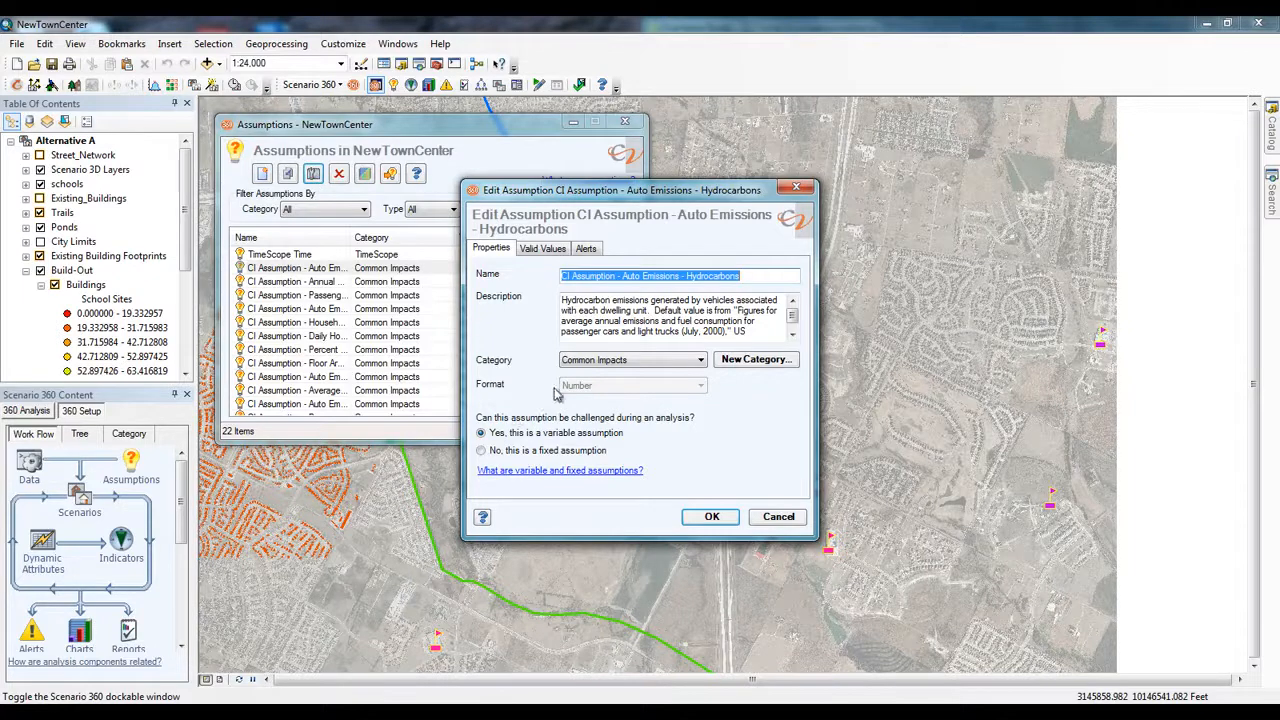
pyautogui.click(538, 256)
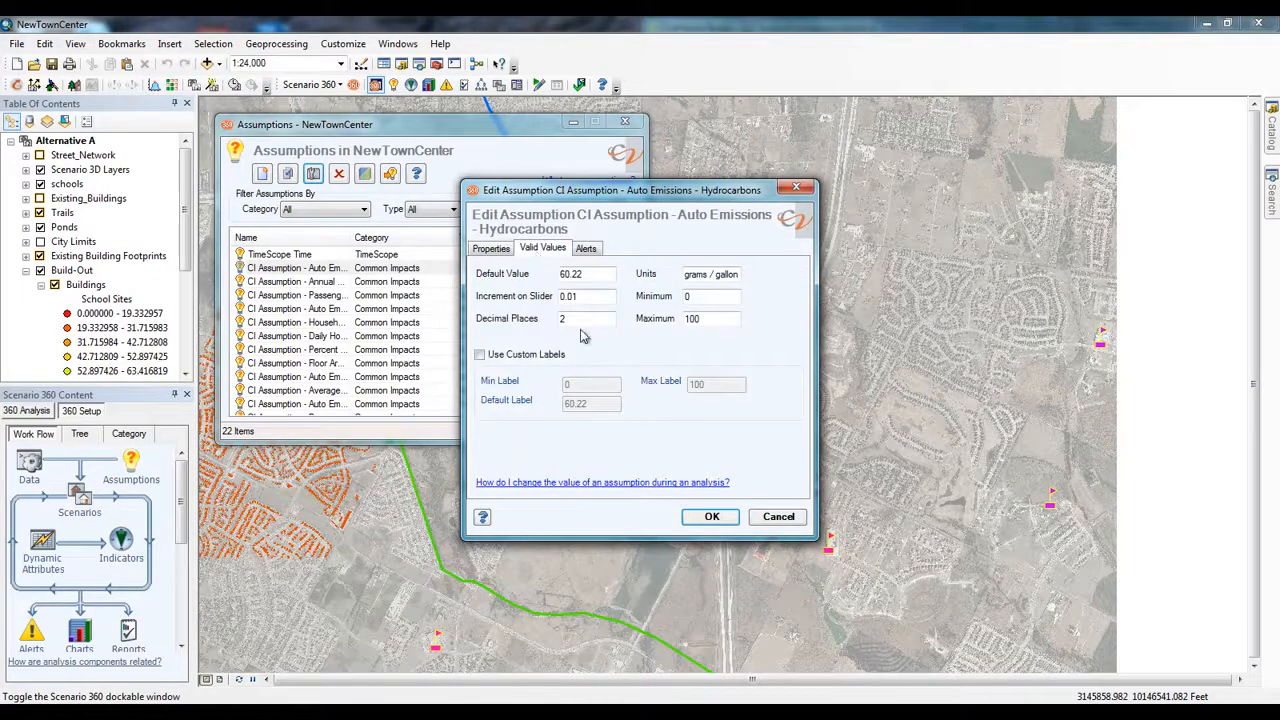
pyautogui.click(729, 526)
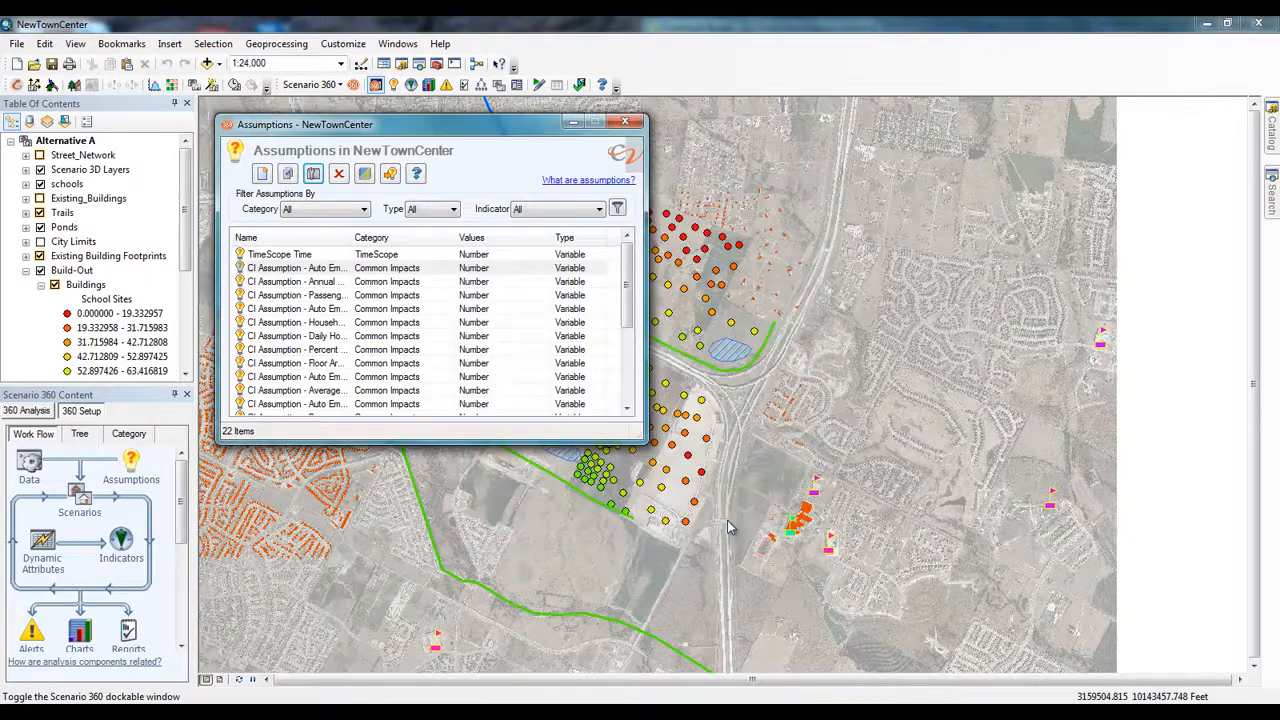
# Step: Start a new assumption with the description "How to make a new assuption", category General and format Number
pyautogui.click(262, 178)
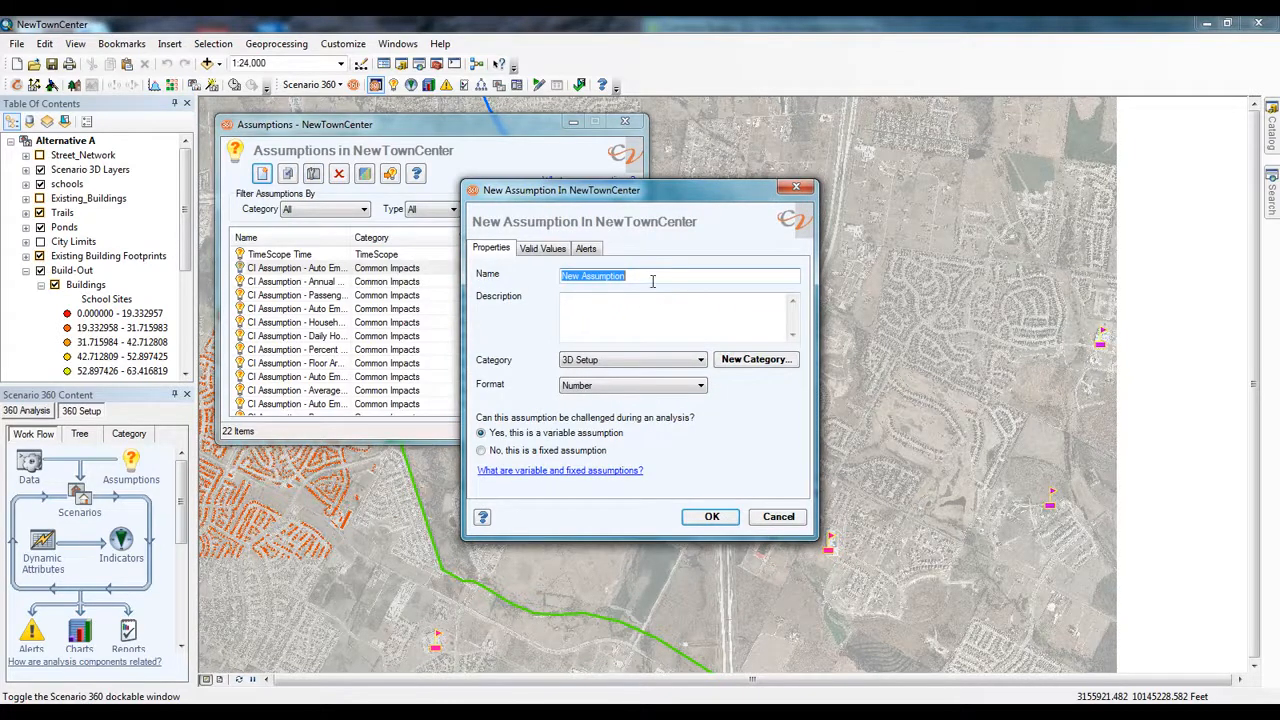
pyautogui.click(655, 279)
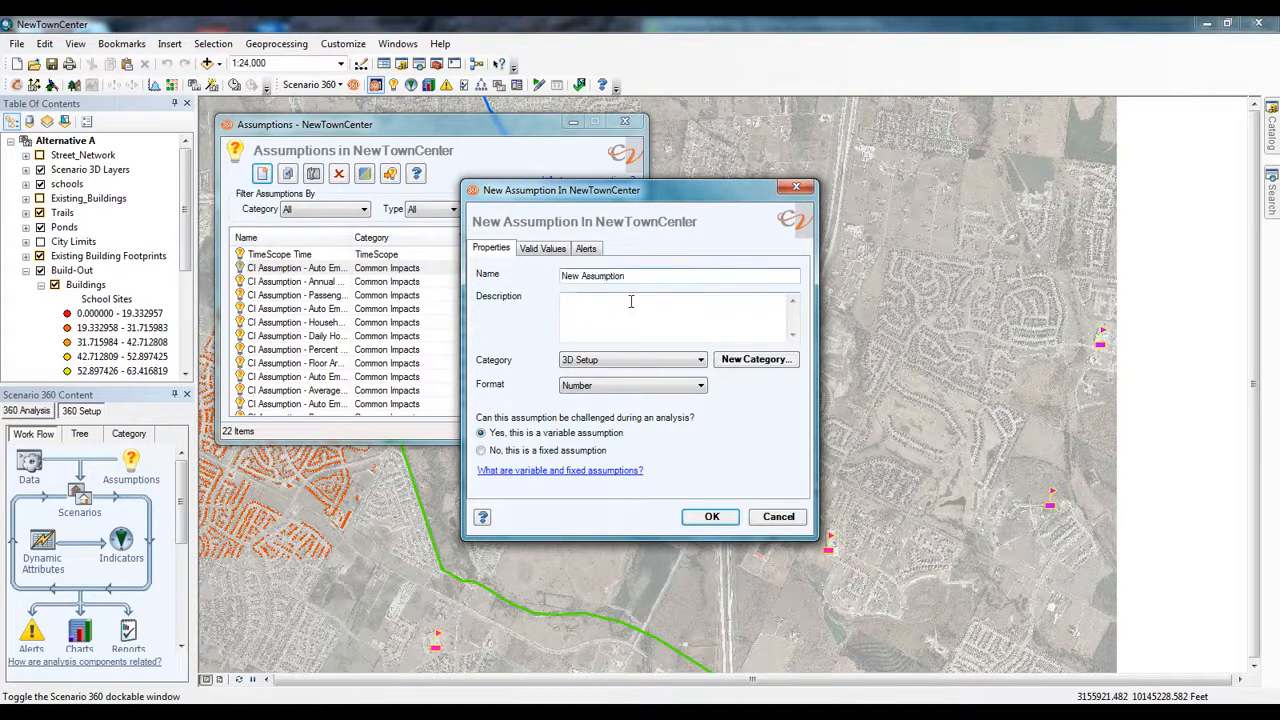
pyautogui.click(631, 301)
pyautogui.write('How to make a new assuption')
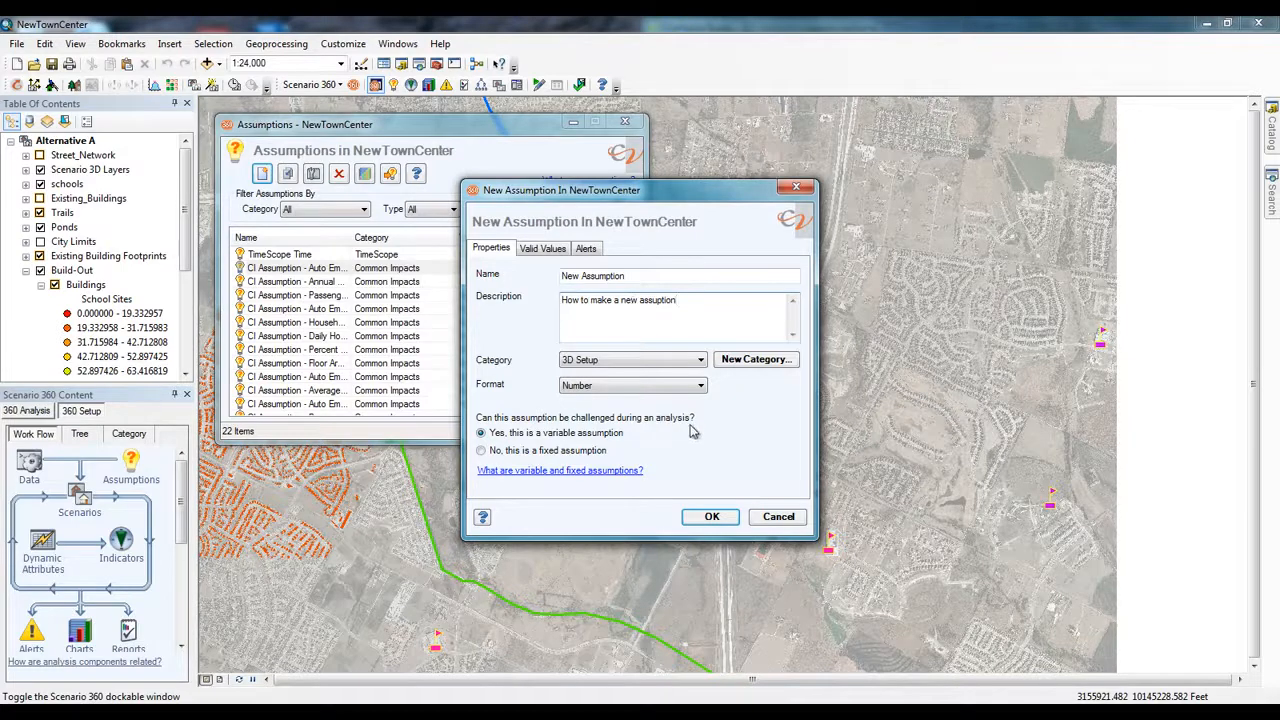
pyautogui.click(684, 362)
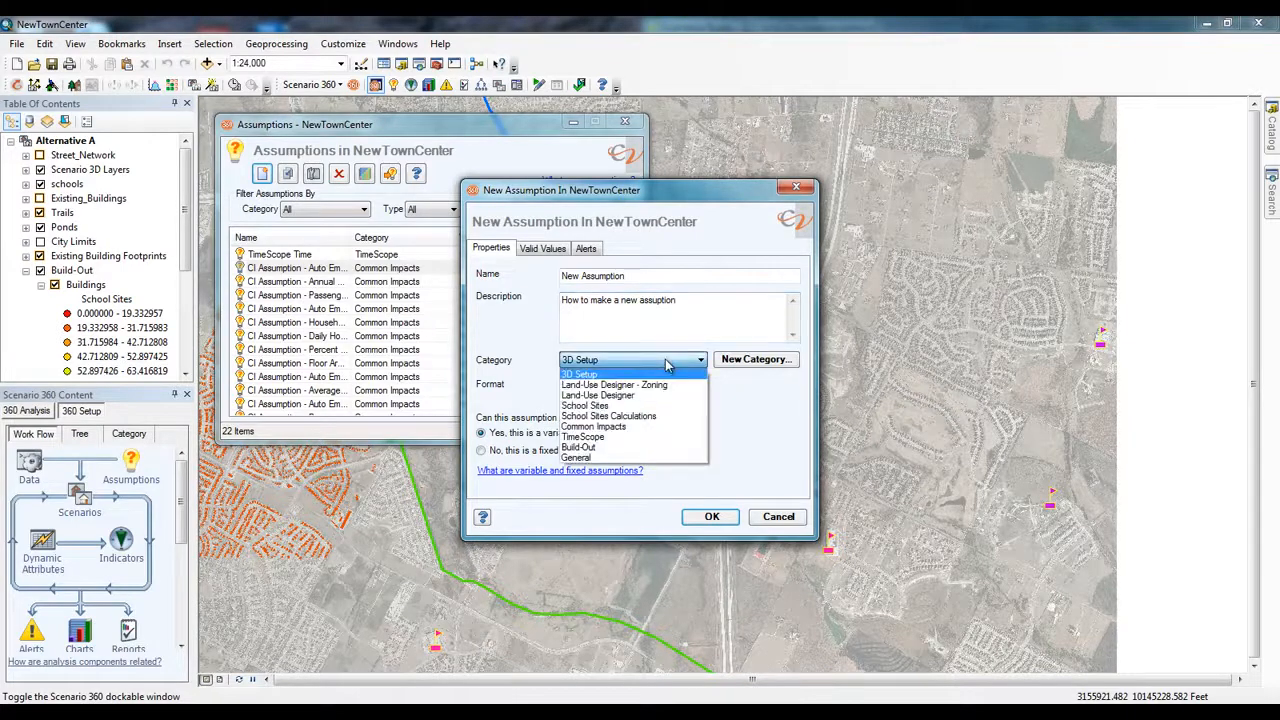
pyautogui.click(617, 459)
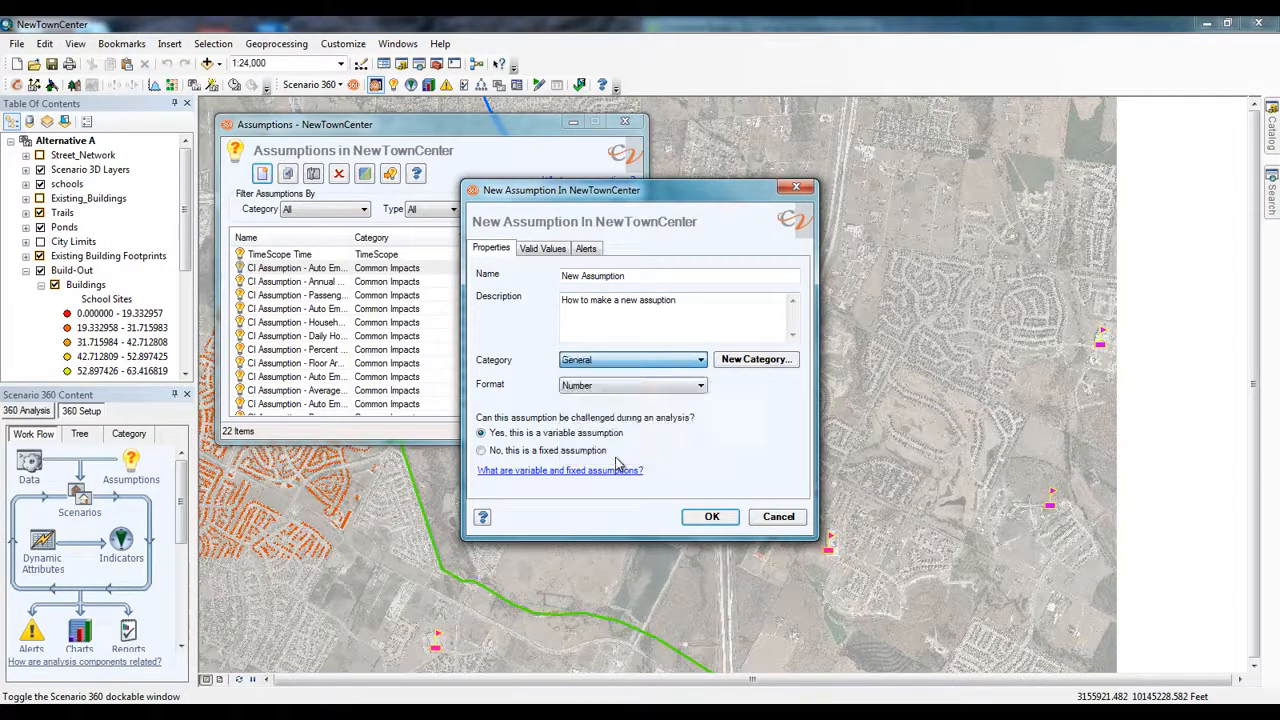
pyautogui.click(626, 392)
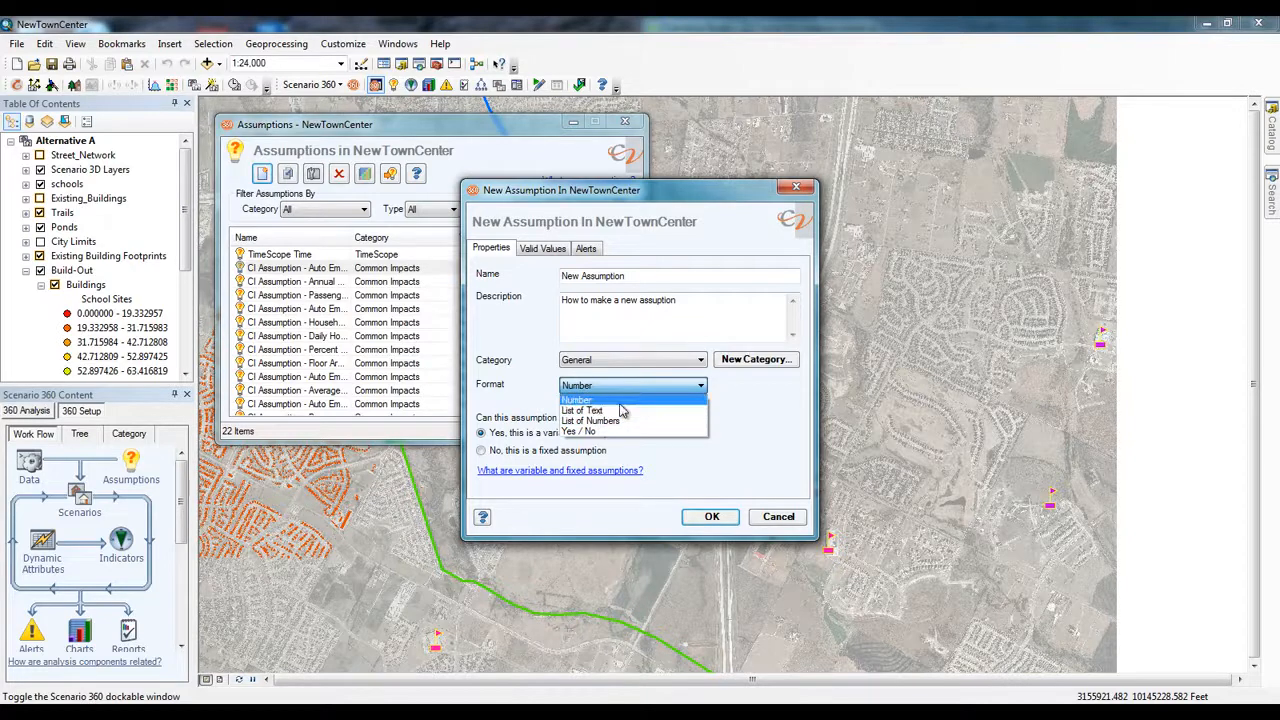
pyautogui.click(620, 401)
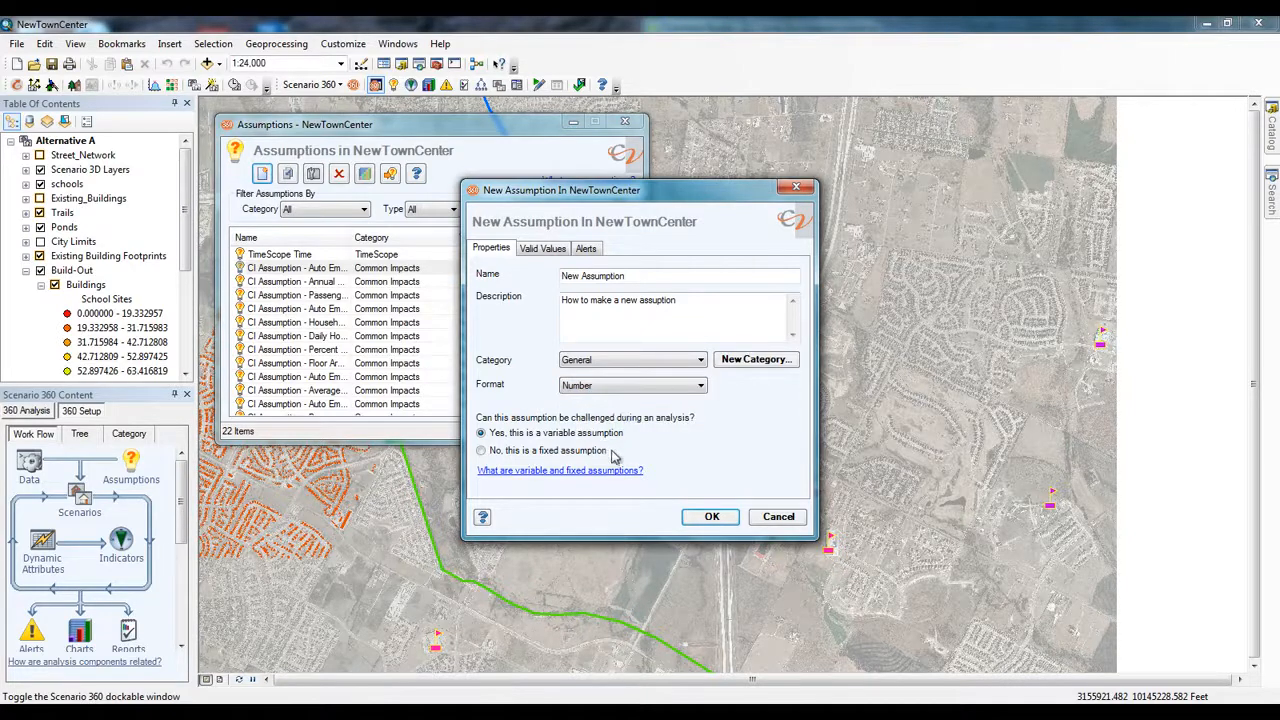
# Step: Review the new assumption's valid values and alerts, then save it with the defaults and select it in the assumptions list
pyautogui.click(545, 251)
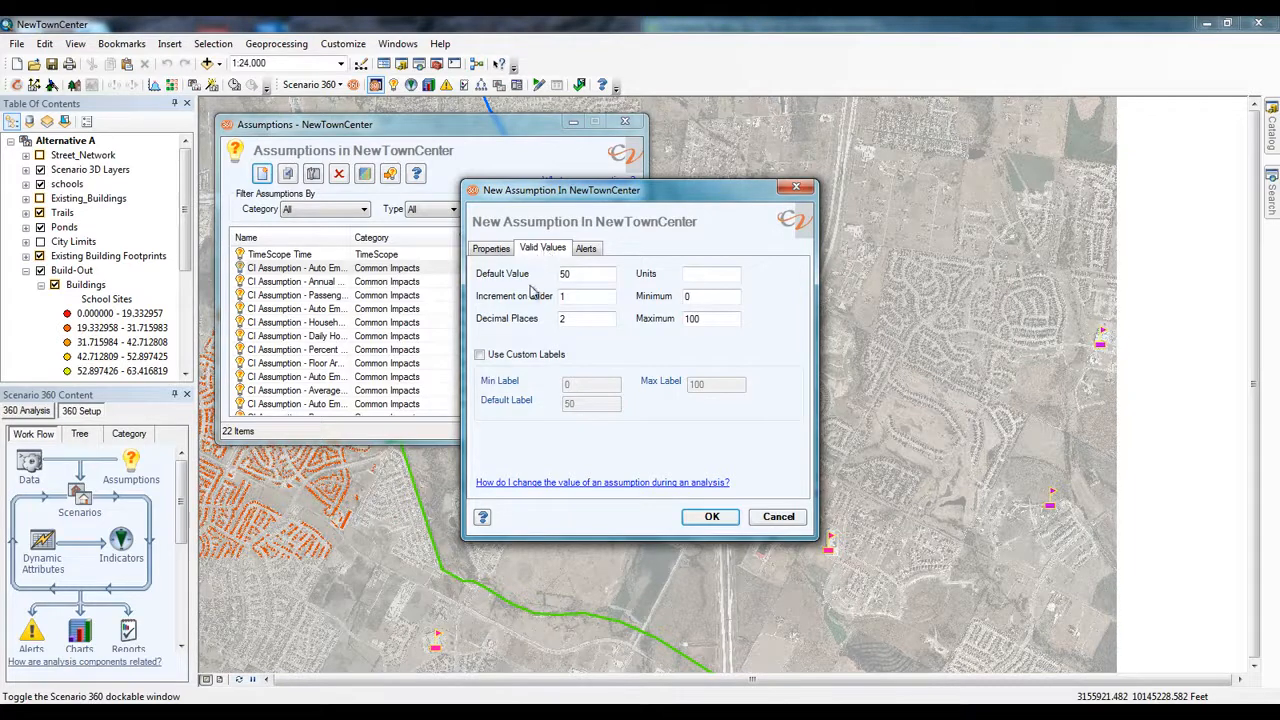
pyautogui.click(588, 250)
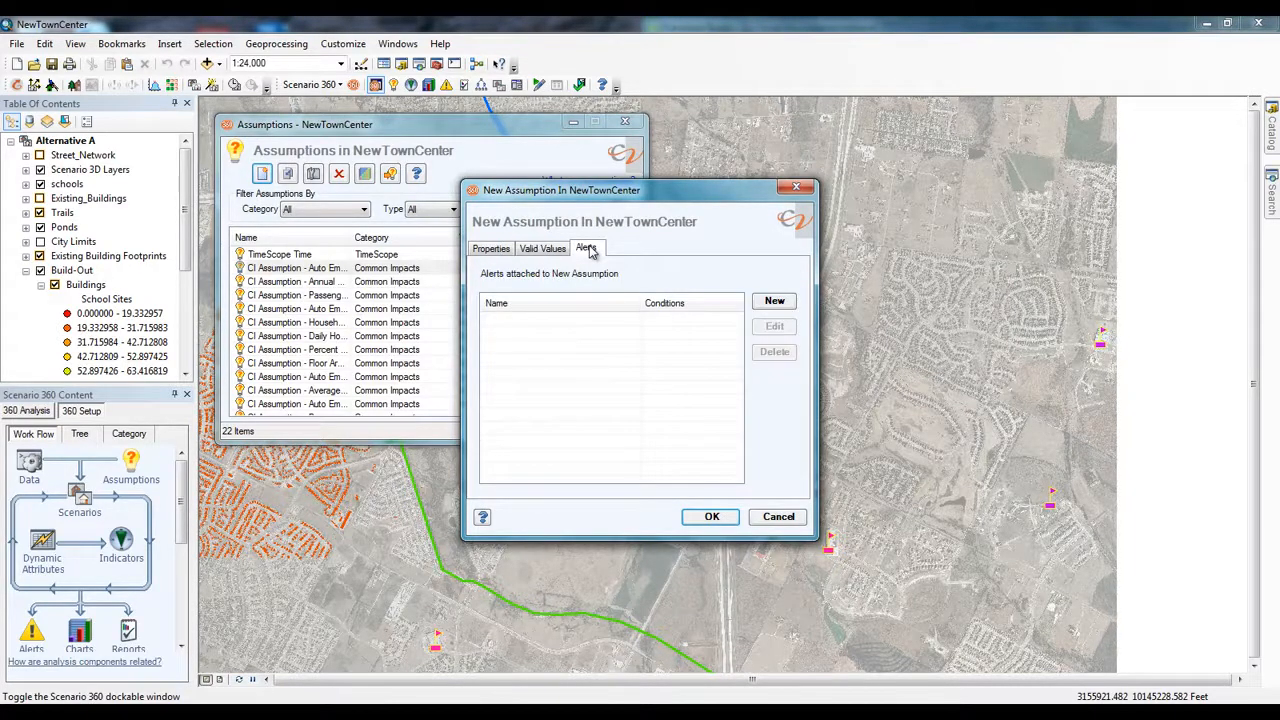
pyautogui.click(736, 517)
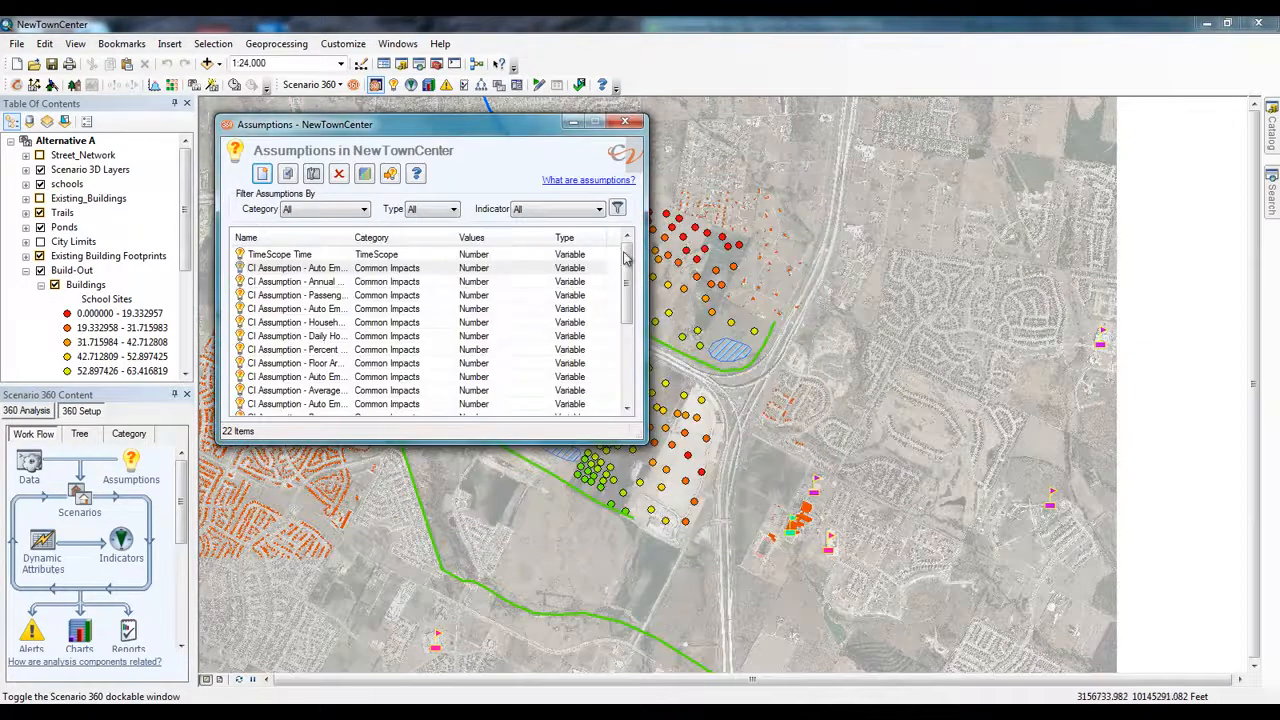
pyautogui.moveTo(628, 283); pyautogui.dragTo(630, 392)
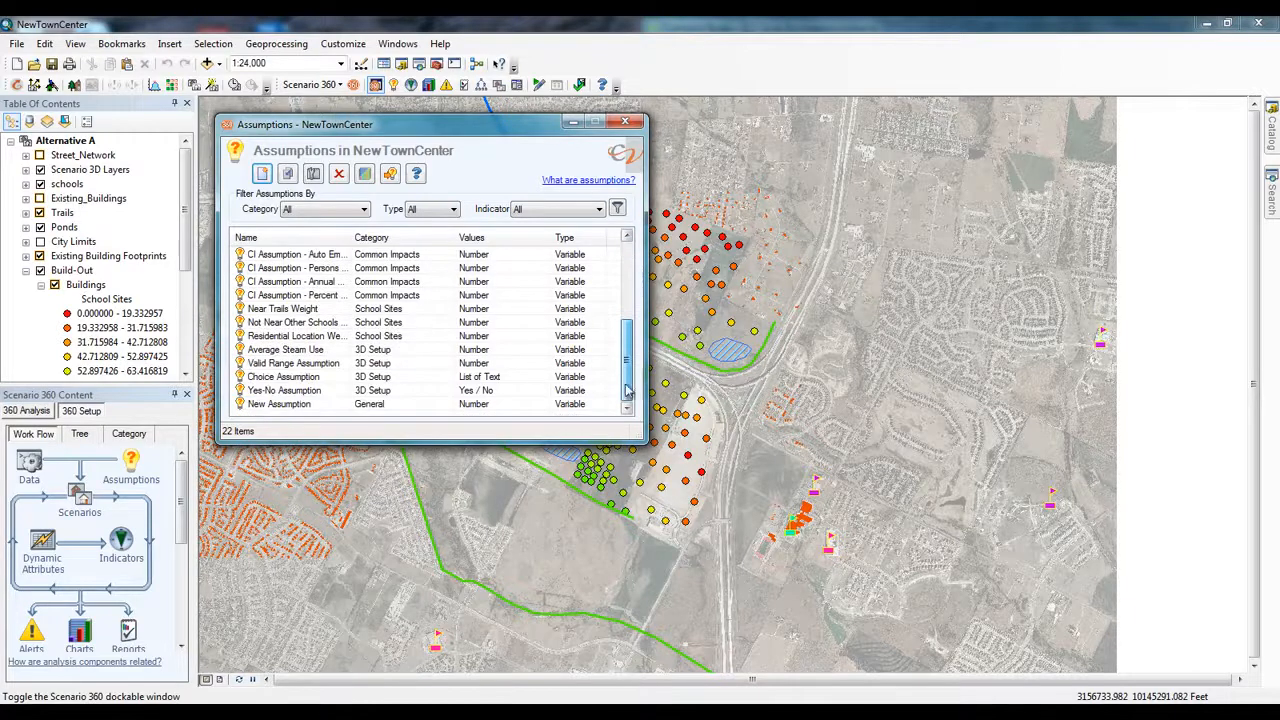
pyautogui.click(315, 404)
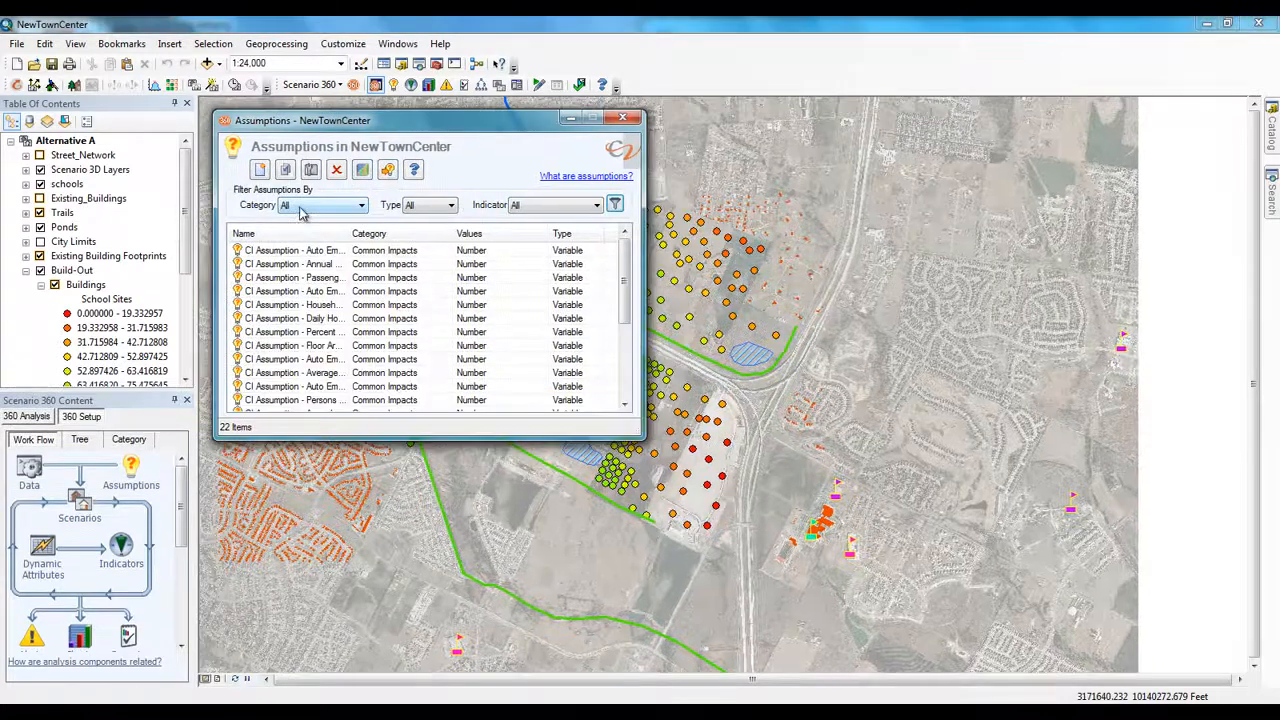
# Step: Filter the assumptions list to the School Sites category and Variable type
pyautogui.click(300, 208)
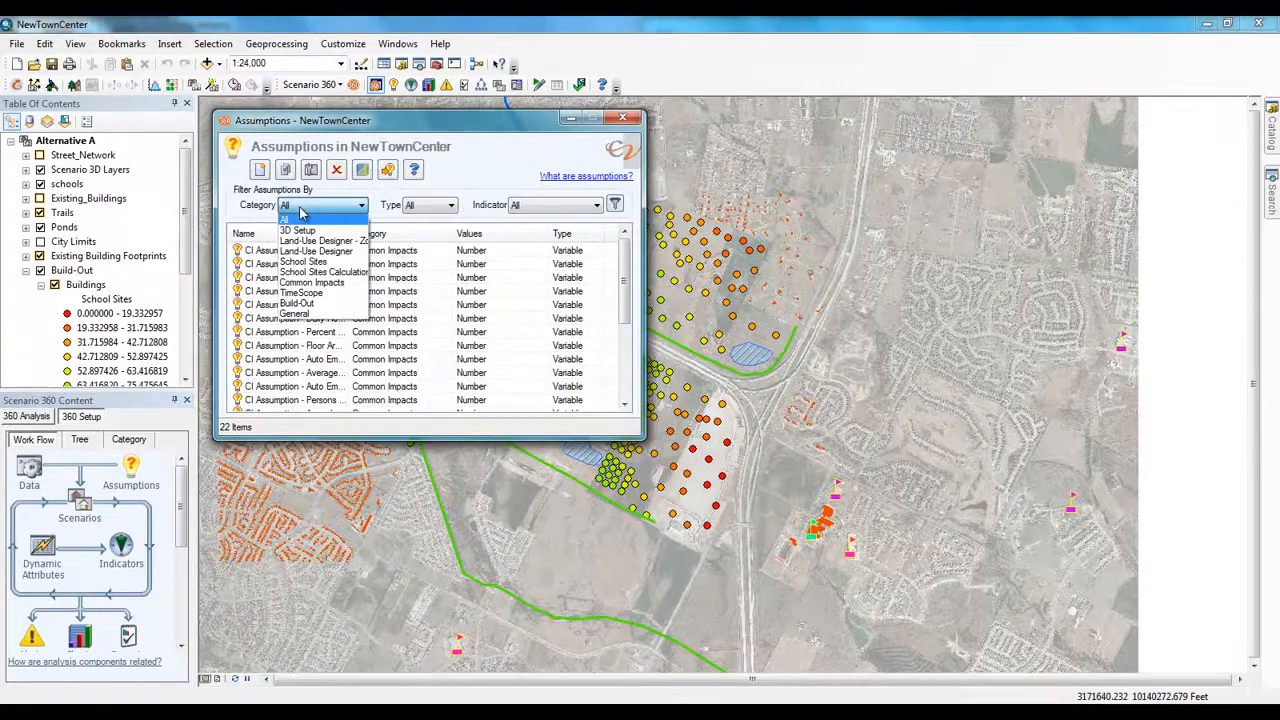
pyautogui.click(302, 261)
pyautogui.click(444, 206)
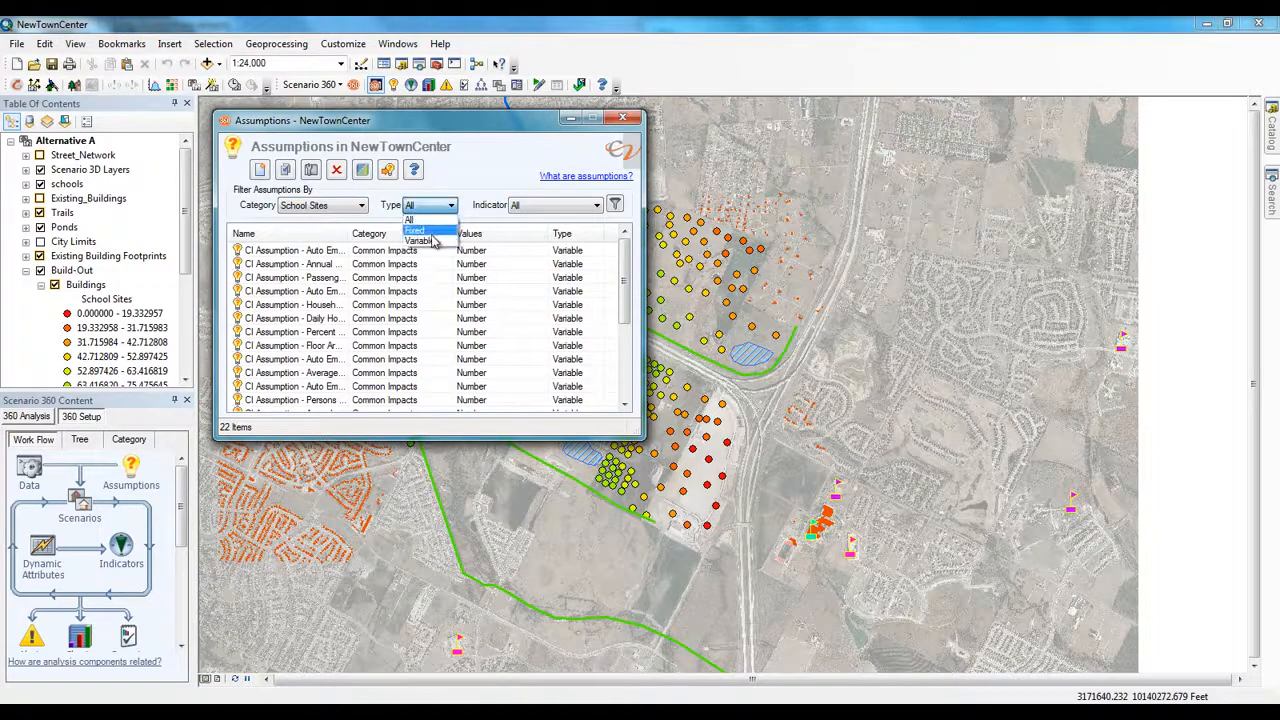
pyautogui.click(425, 241)
pyautogui.click(616, 205)
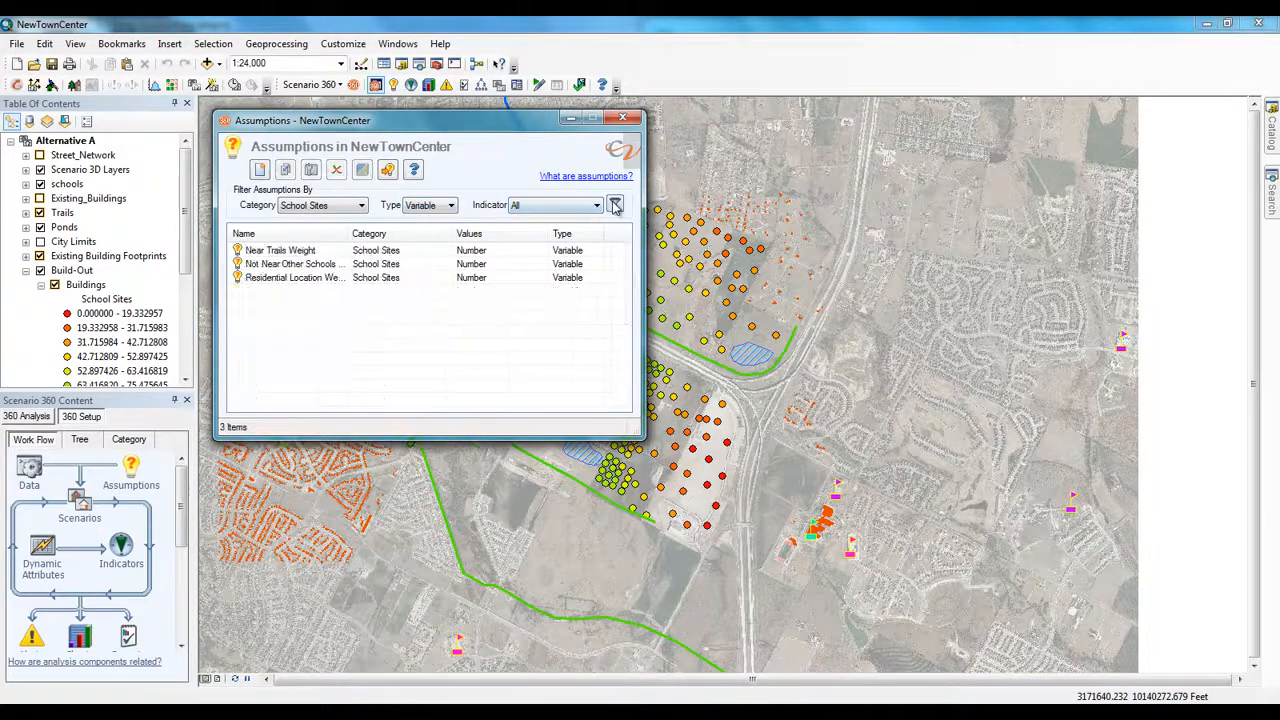